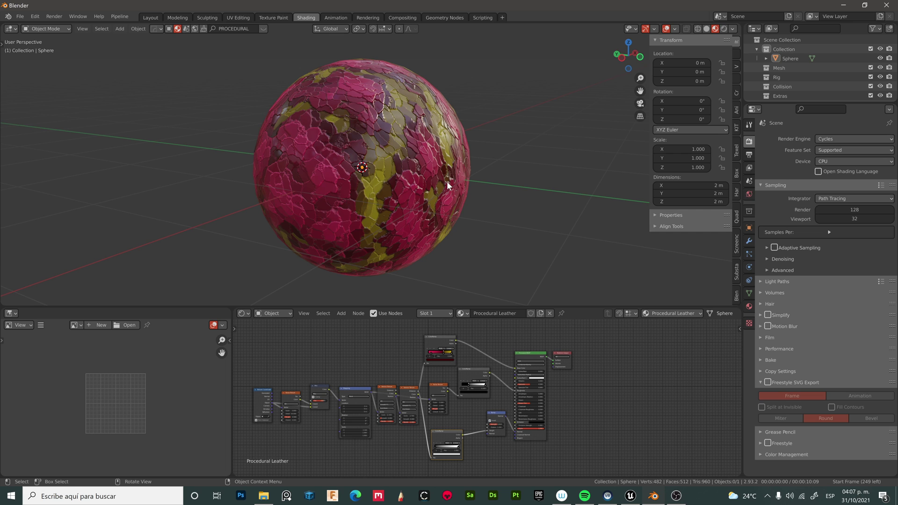
# - Move the middle stop of the base-color ColorRamp slightly toward the pink end to widen the yellow areas
pyautogui.scroll(2, 467, 450)
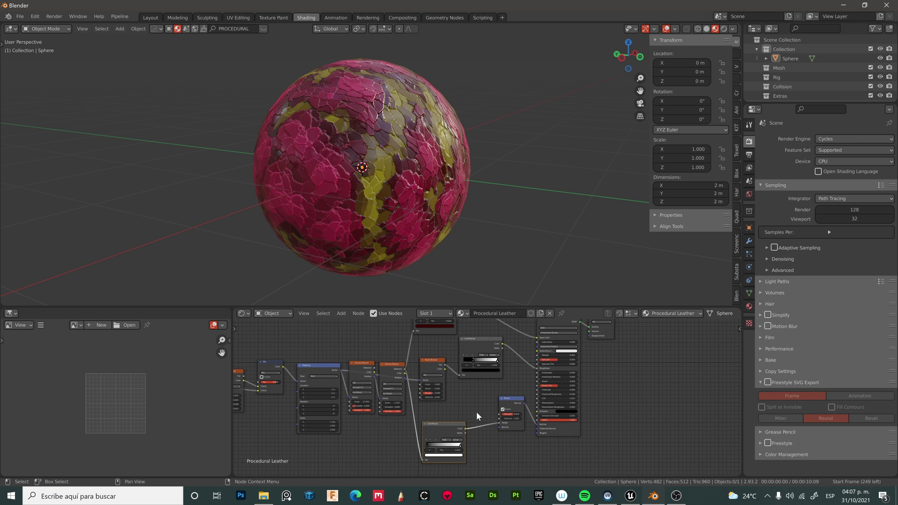
pyautogui.moveTo(477, 411)
pyautogui.mouseDown(button='middle')
pyautogui.moveTo(542, 389)
pyautogui.moveTo(499, 397)
pyautogui.moveTo(470, 415)
pyautogui.mouseUp(button='middle')
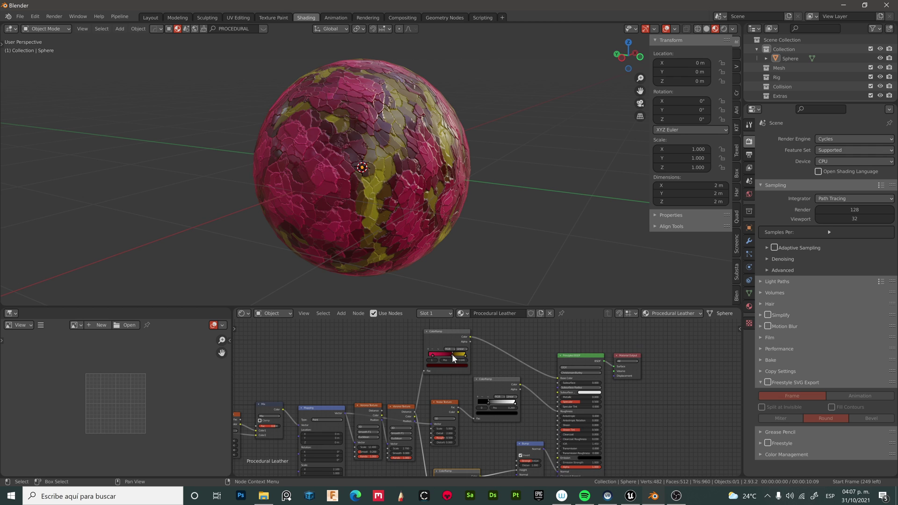
pyautogui.moveTo(452, 355)
pyautogui.mouseDown()
pyautogui.moveTo(442, 355)
pyautogui.moveTo(460, 353)
pyautogui.moveTo(448, 355)
pyautogui.mouseUp()
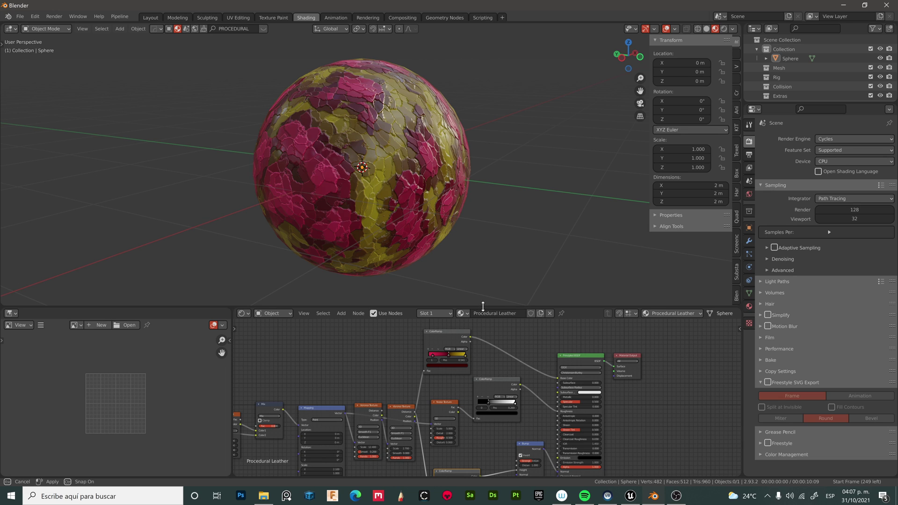
# - Select the sphere and add an unconnected Image Texture node beside the Material Output in its material
pyautogui.moveTo(483, 306); pyautogui.dragTo(482, 293)
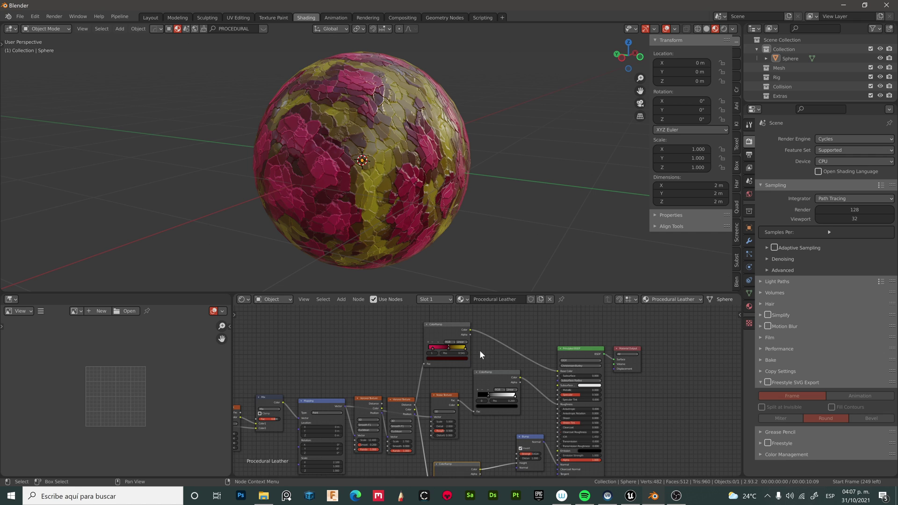
pyautogui.scroll(-4, 479, 350)
pyautogui.moveTo(502, 363); pyautogui.dragTo(468, 373, button='middle')
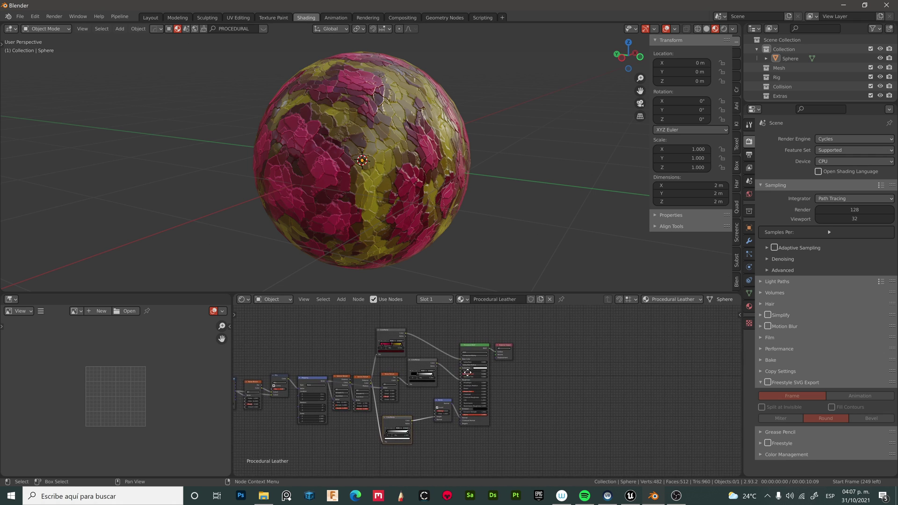
pyautogui.scroll(2, 468, 373)
pyautogui.click(422, 162)
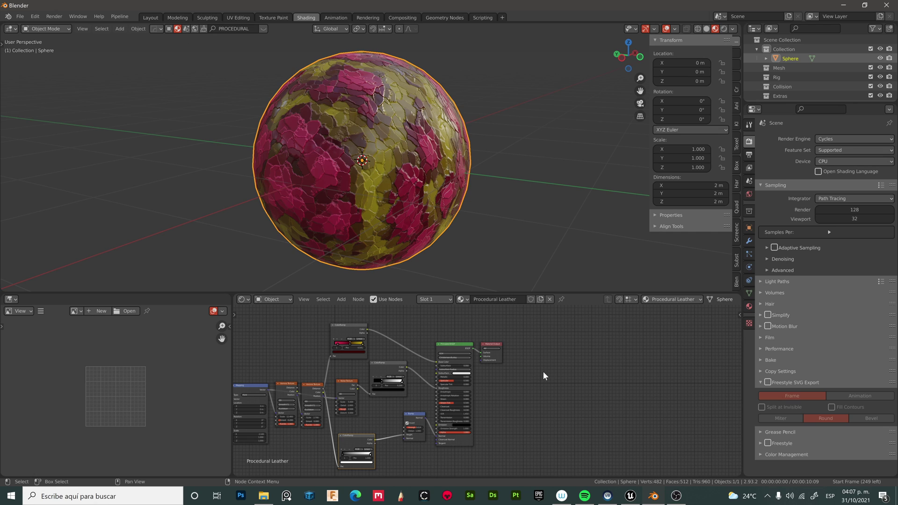
pyautogui.hotkey('shift', 'a')
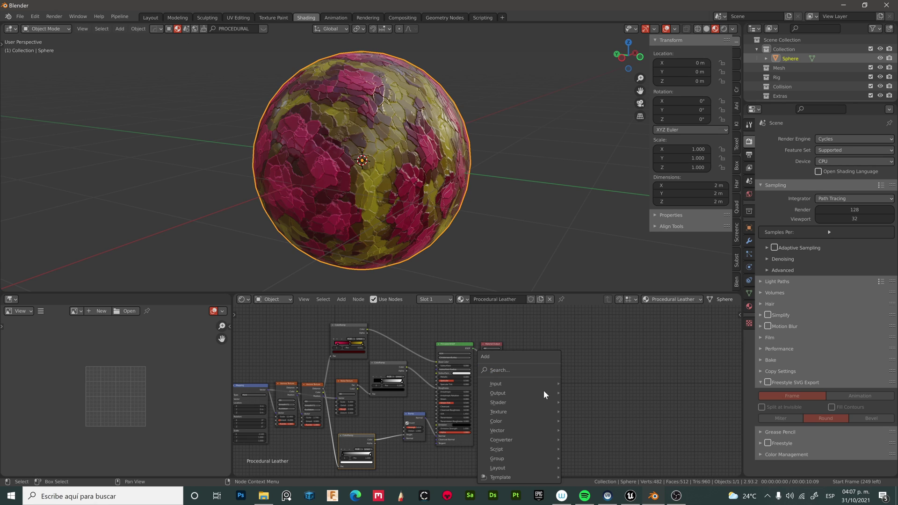
pyautogui.moveTo(544, 409)
pyautogui.click(616, 332)
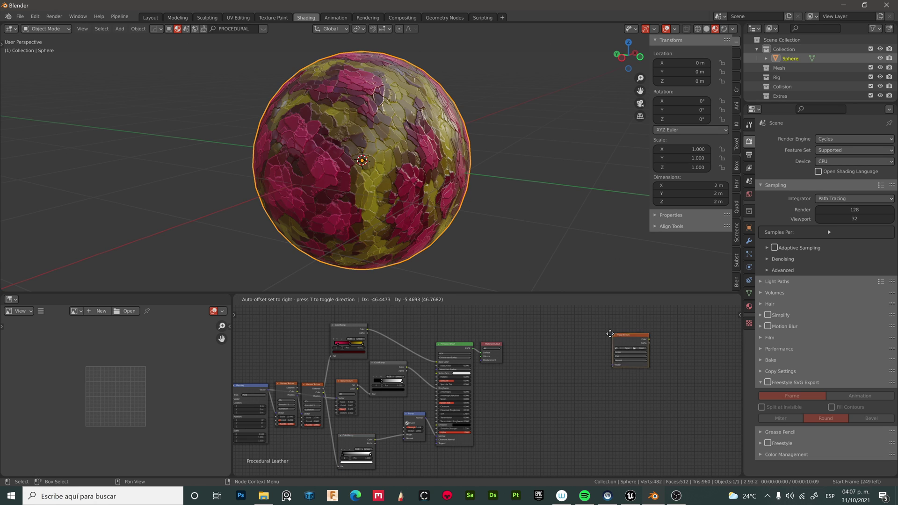
pyautogui.click(549, 344)
pyautogui.scroll(3, 552, 360)
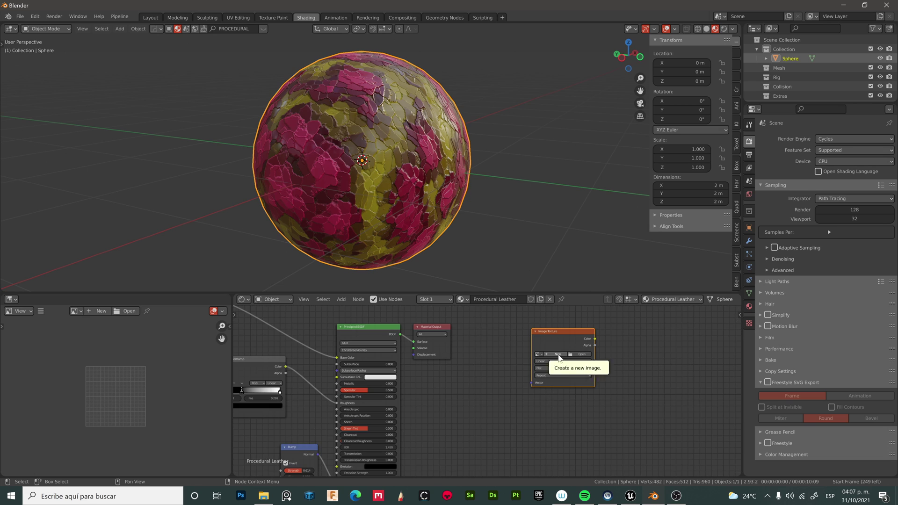
# - Start a new image in the Image Texture node and name it Text_Diffuse
pyautogui.click(557, 354)
pyautogui.click(568, 370)
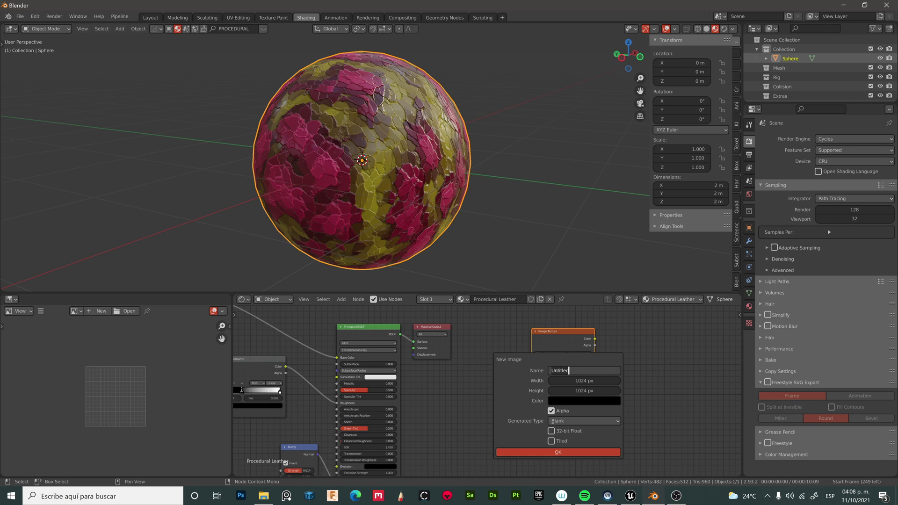
pyautogui.press('capslock')
pyautogui.hotkey('ctrl', 'a')
pyautogui.write('dif')
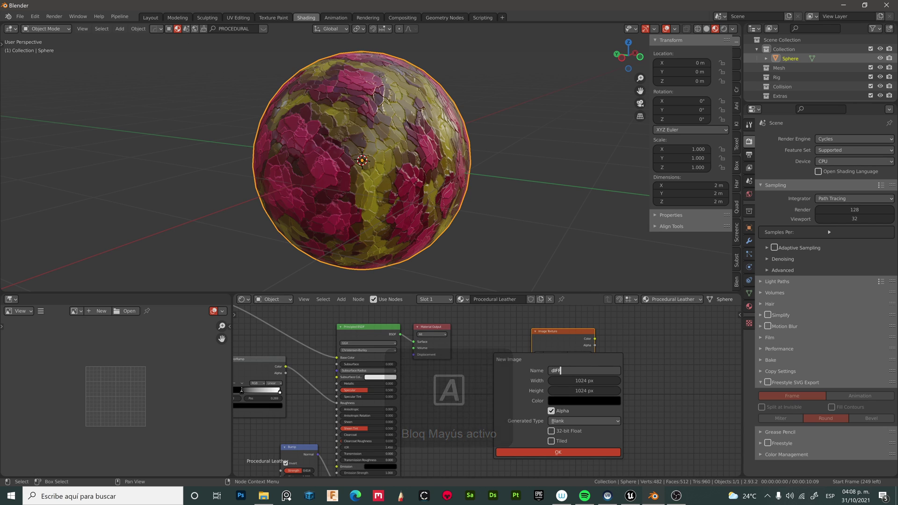
pyautogui.press('BackSpace')
pyautogui.press('BackSpace')
pyautogui.press('BackSpace')
pyautogui.write('Text Diffuse')
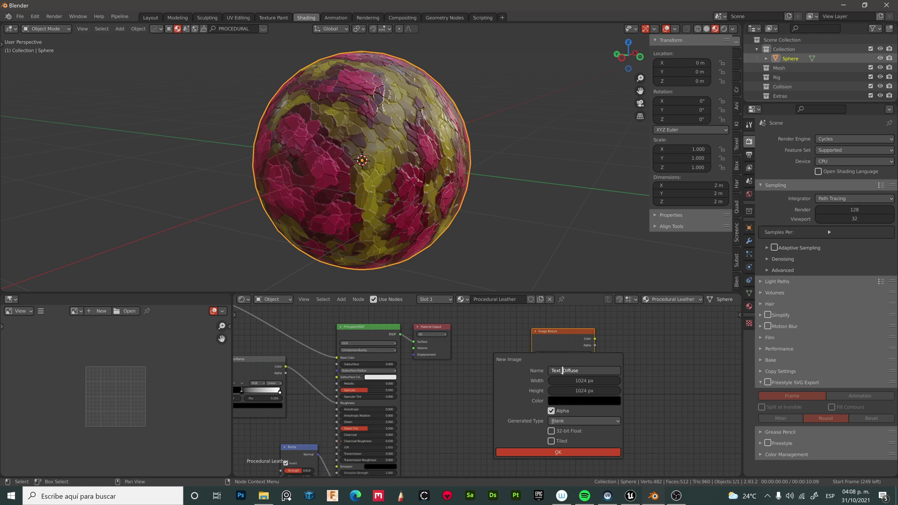
pyautogui.press('Return')
# - Set the new image to 4096 px wide and 4096 px high, turn alpha off and create it
pyautogui.click(580, 380)
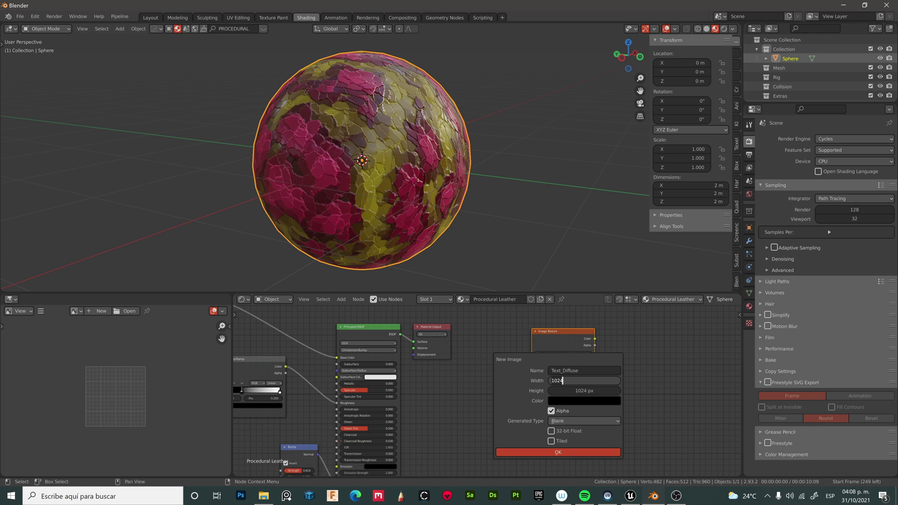
pyautogui.hotkey('ctrl', 'a')
pyautogui.write('4096')
pyautogui.press('Return')
pyautogui.click(594, 386)
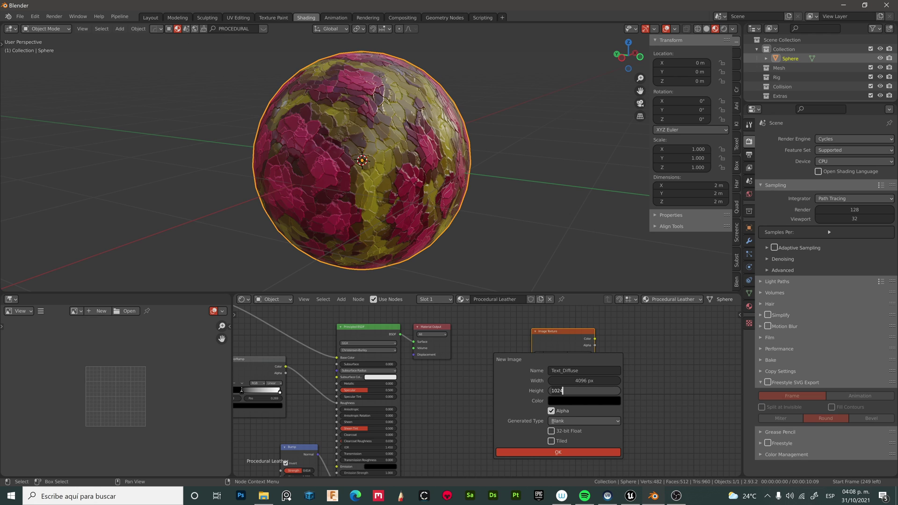
pyautogui.hotkey('ctrl', 'a')
pyautogui.write('4096')
pyautogui.press('Return')
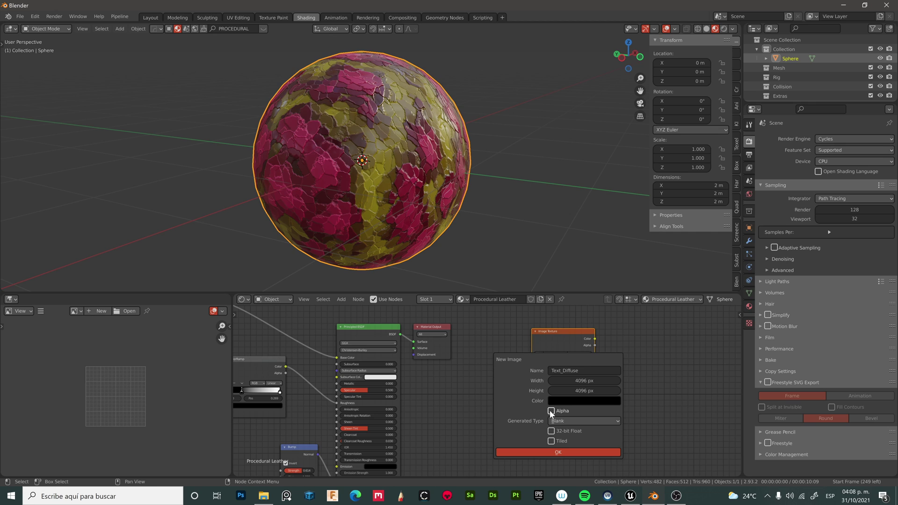
pyautogui.click(565, 453)
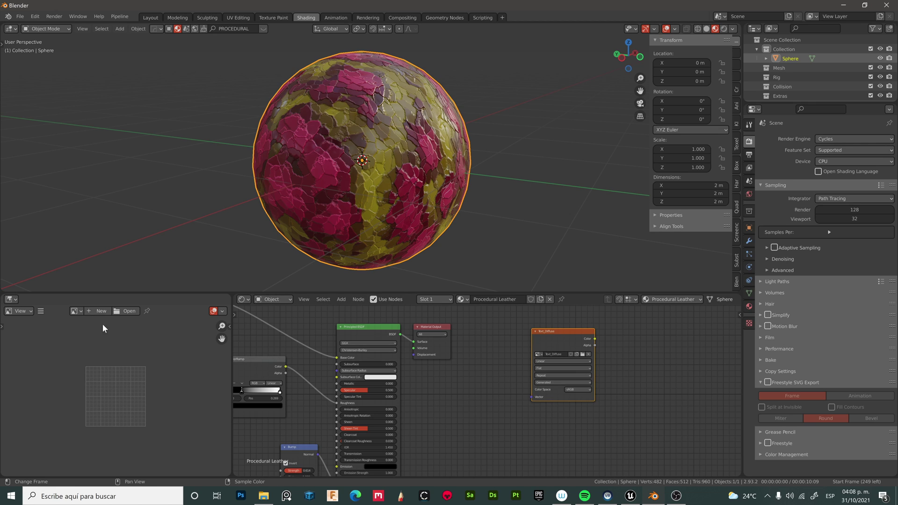
# - Display the Text_Diffuse image in the Image Editor area beside the node graph
pyautogui.click(14, 312)
pyautogui.click(14, 301)
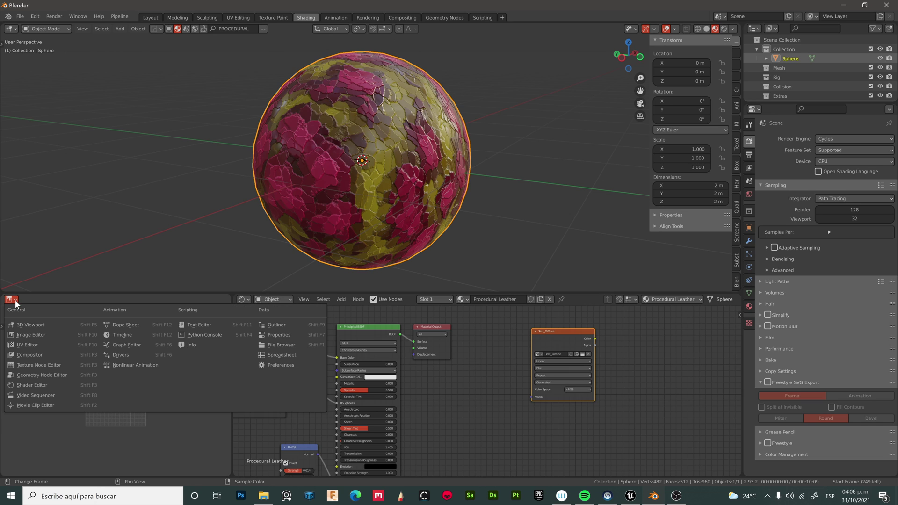
pyautogui.click(29, 337)
pyautogui.click(75, 311)
pyautogui.click(98, 352)
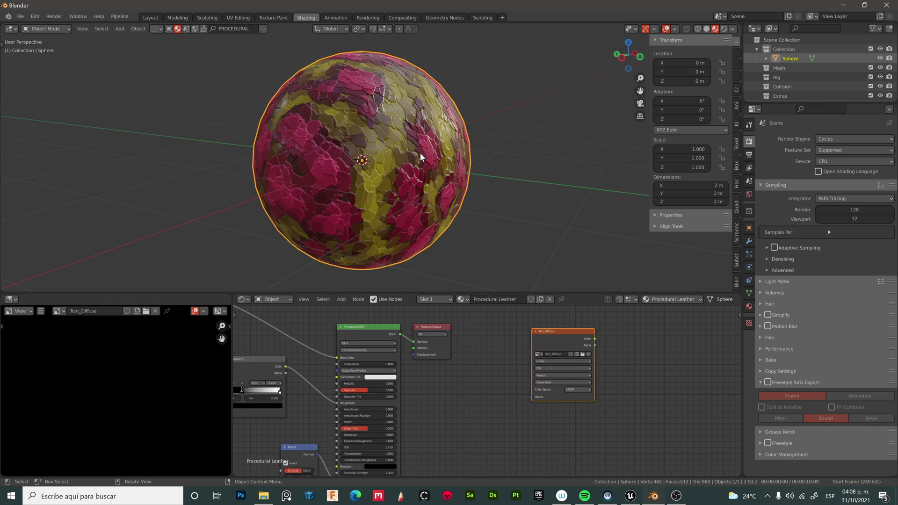
# - Unwrap the whole sphere with Smart UV Project at default settings and check its UV layout before returning to the Shading workspace
pyautogui.press('Tab')
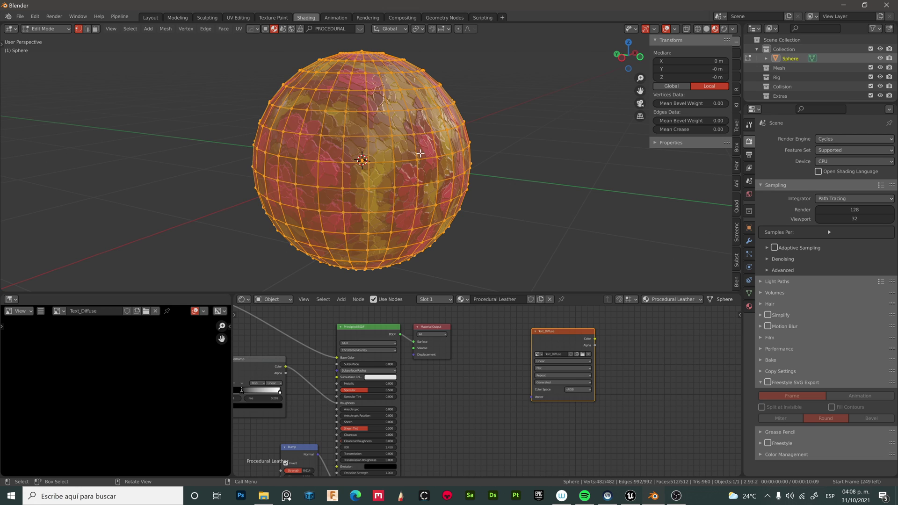
pyautogui.press('u')
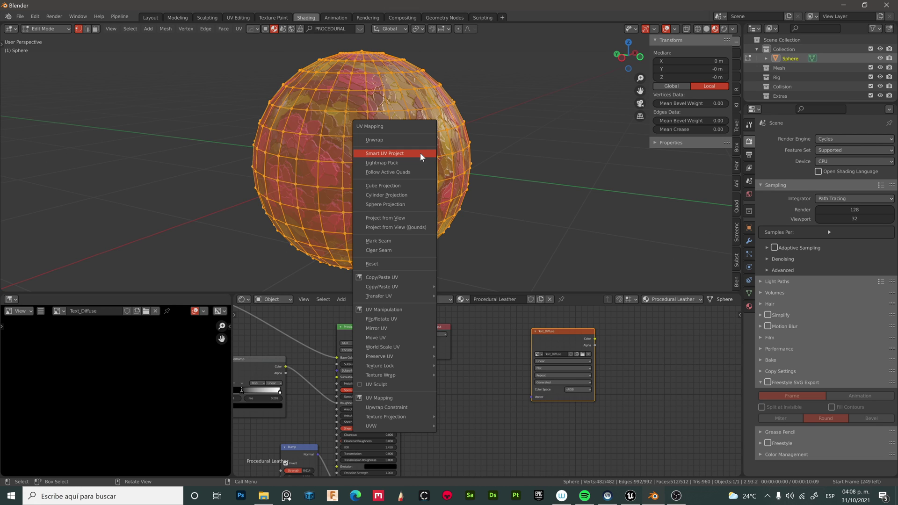
pyautogui.click(420, 153)
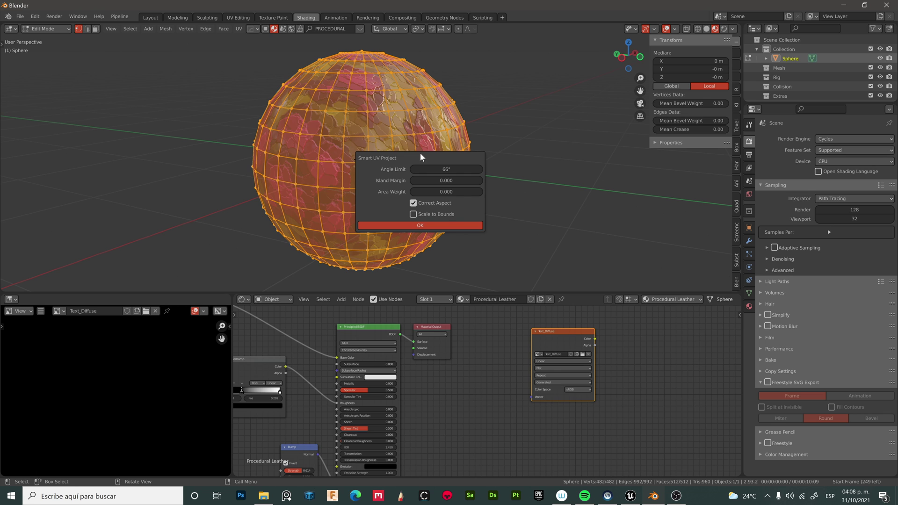
pyautogui.press('Return')
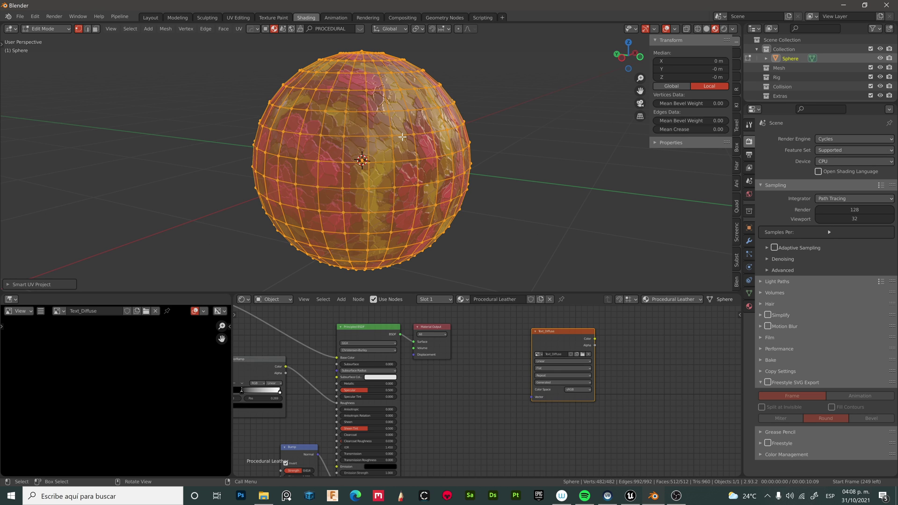
pyautogui.click(238, 18)
pyautogui.scroll(-6, 281, 272)
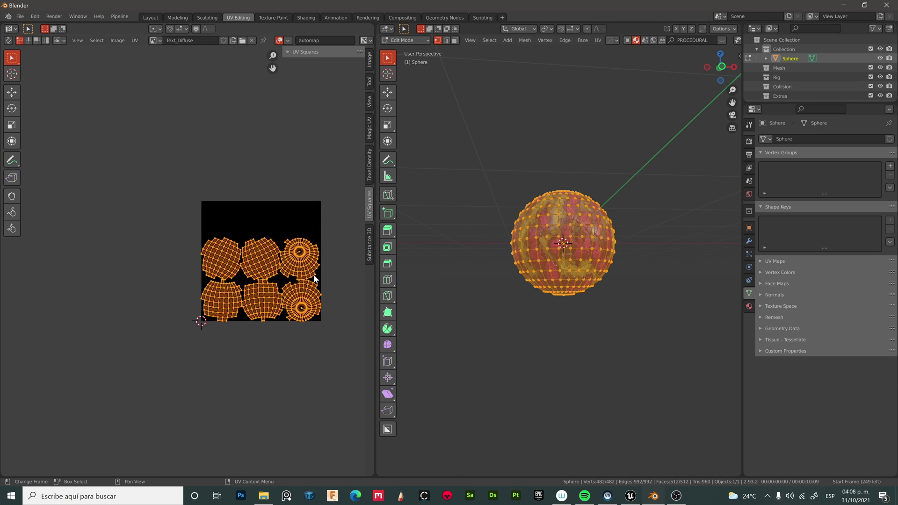
pyautogui.scroll(3, 290, 266)
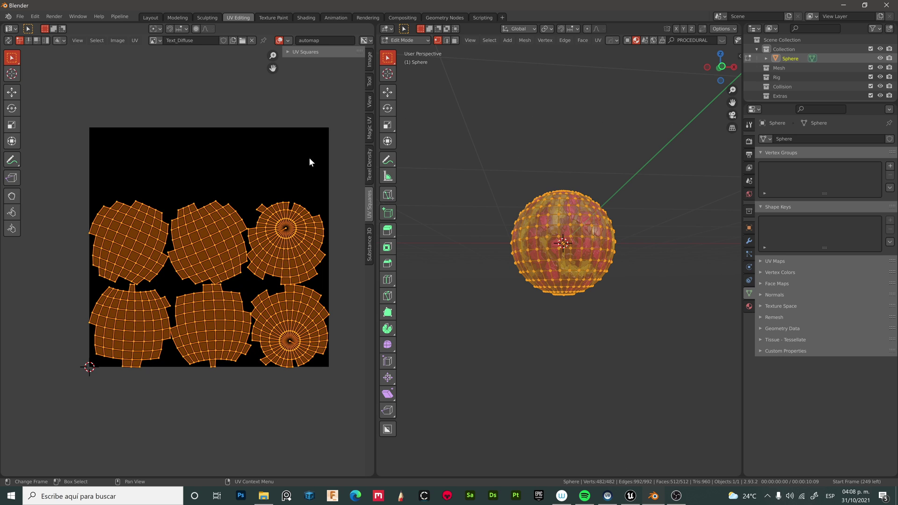
pyautogui.click(306, 17)
pyautogui.click(580, 188)
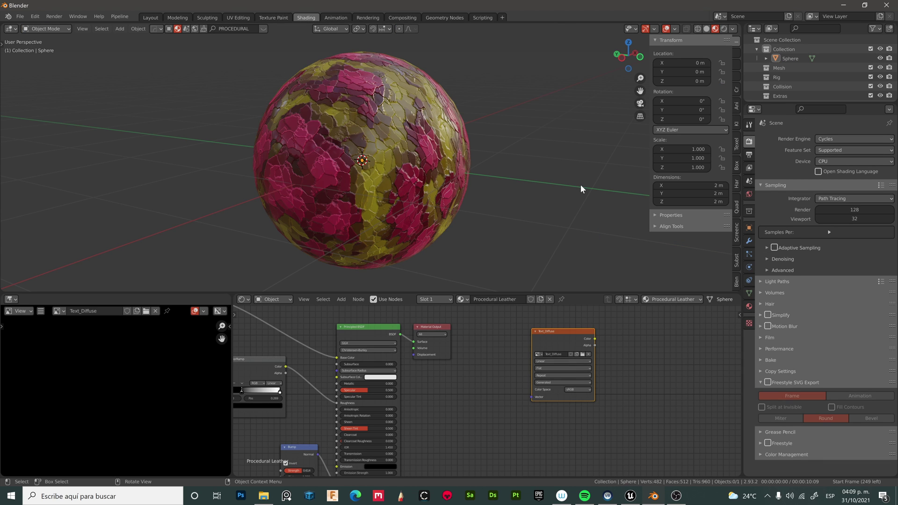
# - With the sphere selected, set the bake type to Diffuse and keep only the Color contribution, disabling Direct and Indirect
pyautogui.click(373, 150)
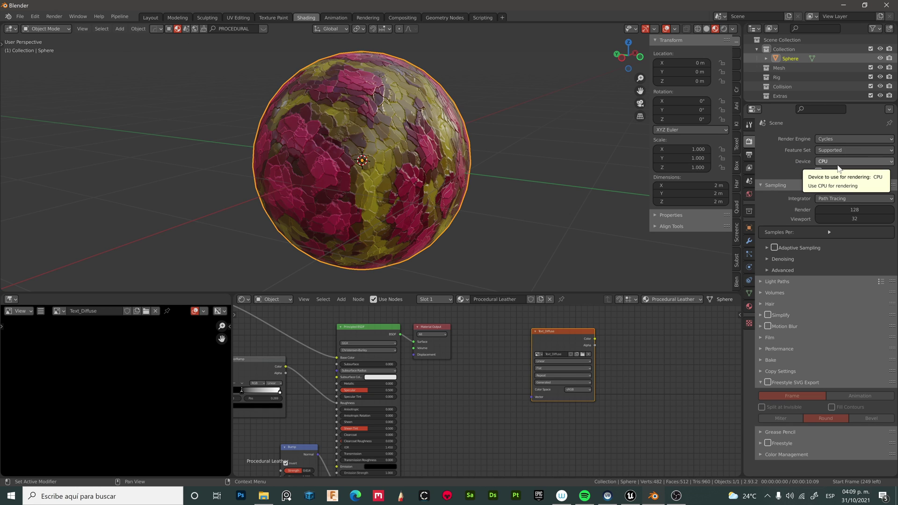
pyautogui.click(759, 360)
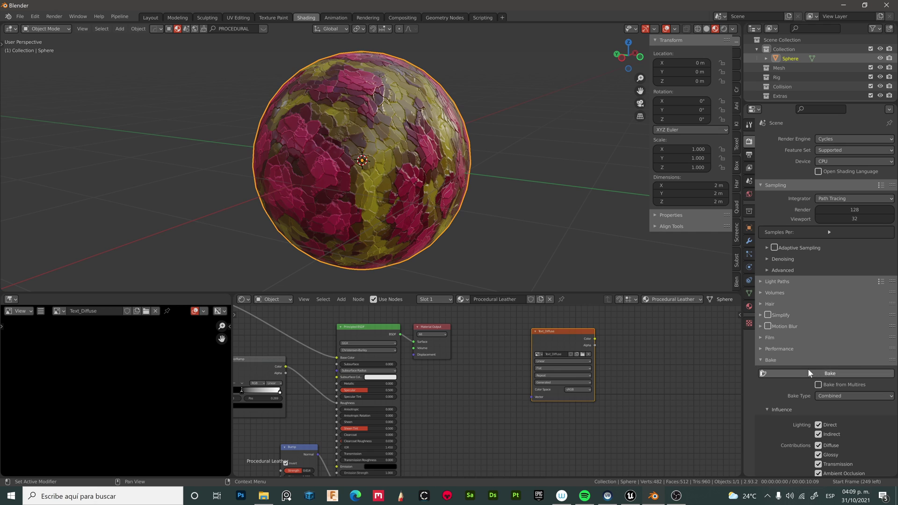
pyautogui.scroll(-2, 815, 344)
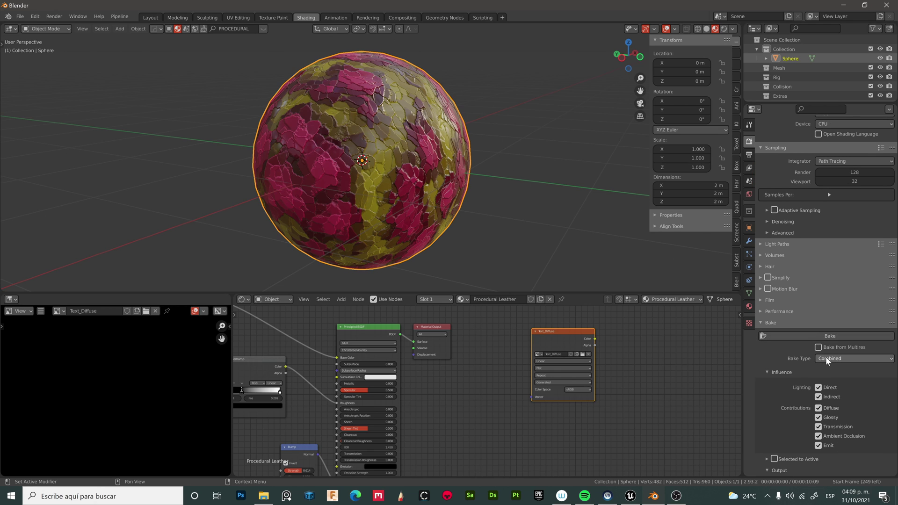
pyautogui.click(826, 357)
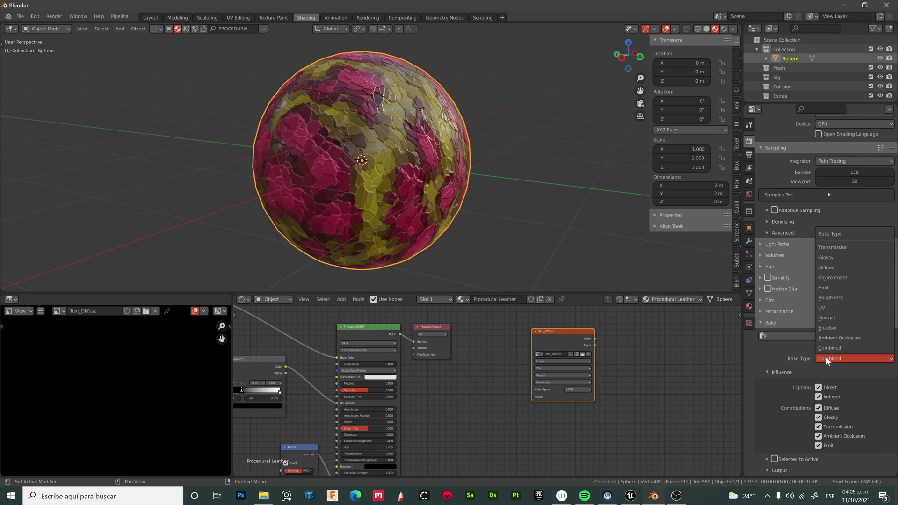
pyautogui.click(843, 269)
pyautogui.click(831, 386)
pyautogui.click(820, 397)
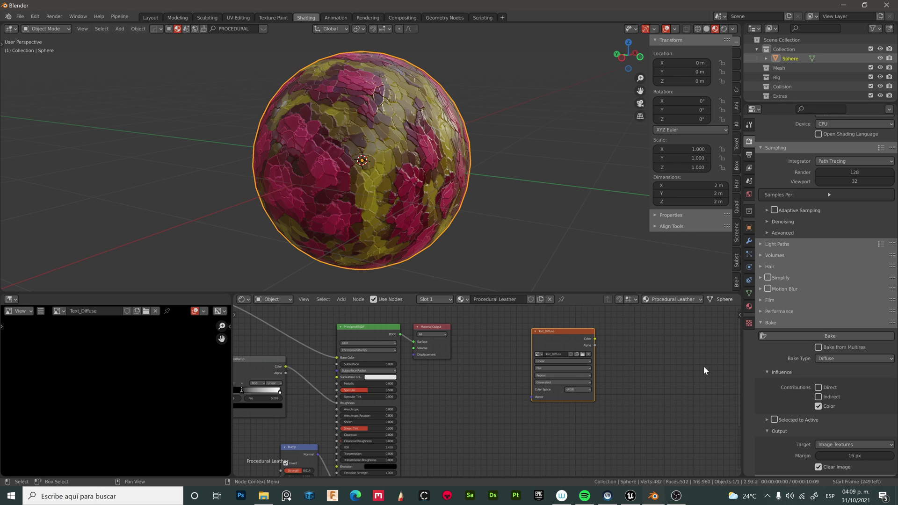
# - Bake the diffuse color into the Text_Diffuse image and inspect the baked texture
pyautogui.click(807, 336)
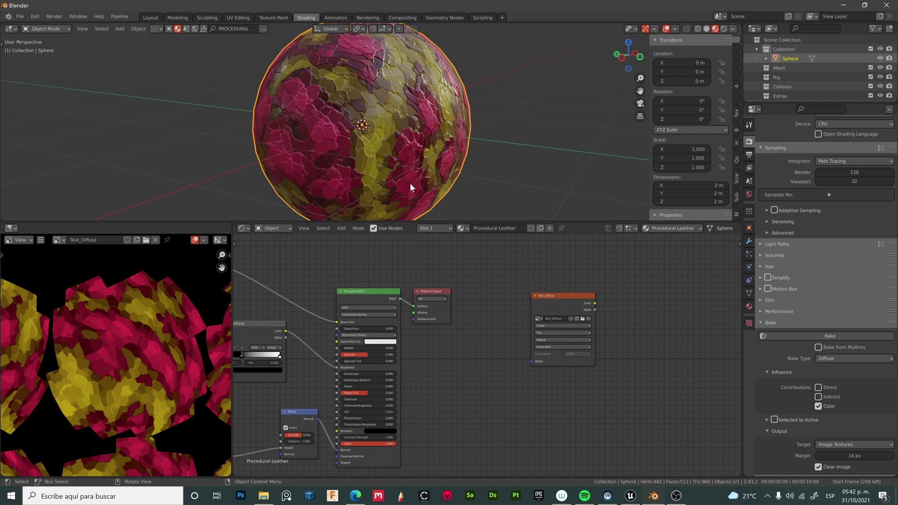
pyautogui.scroll(-4, 177, 350)
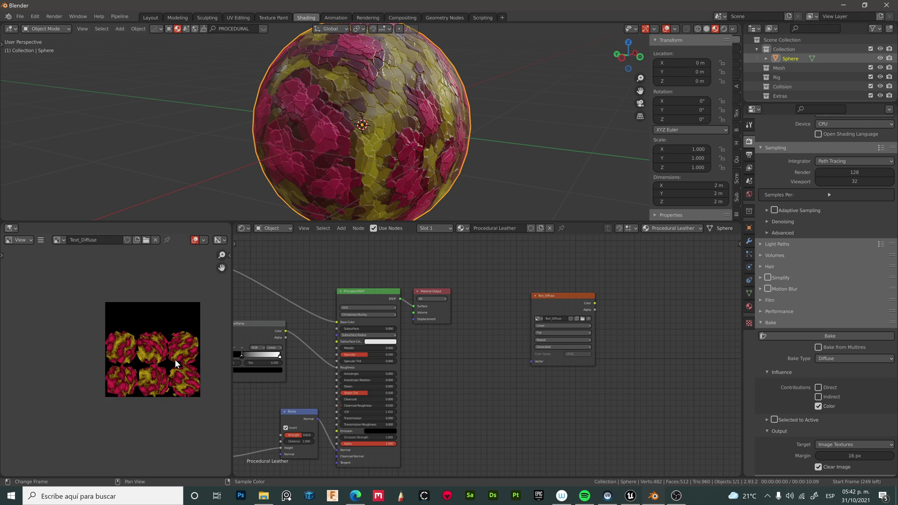
pyautogui.scroll(2, 175, 359)
pyautogui.scroll(-2, 191, 355)
pyautogui.scroll(2, 196, 349)
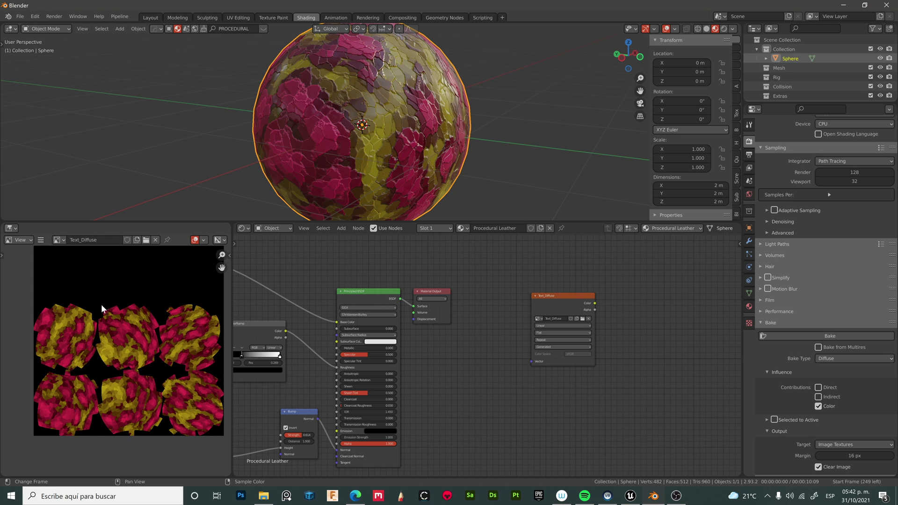
# - Save the baked diffuse texture as Text_Diffuse.png in the Tutorial17 folder
pyautogui.click(39, 241)
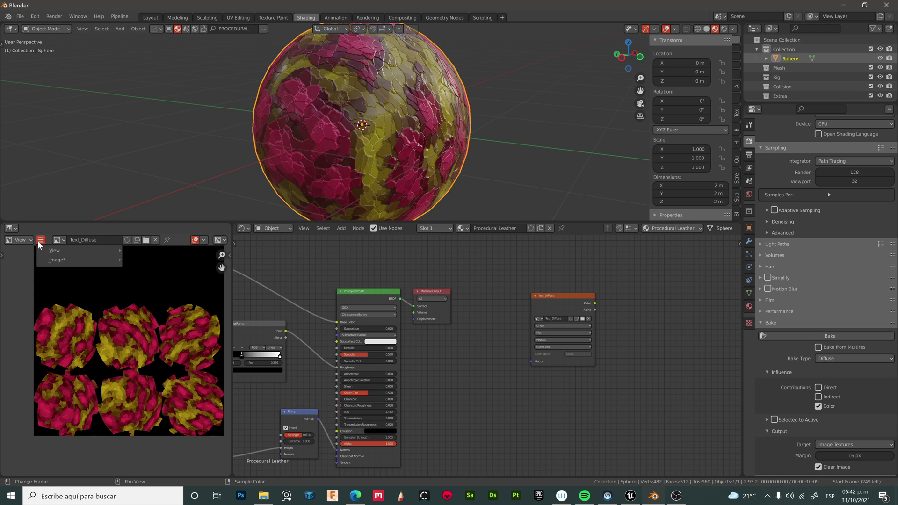
pyautogui.moveTo(79, 259)
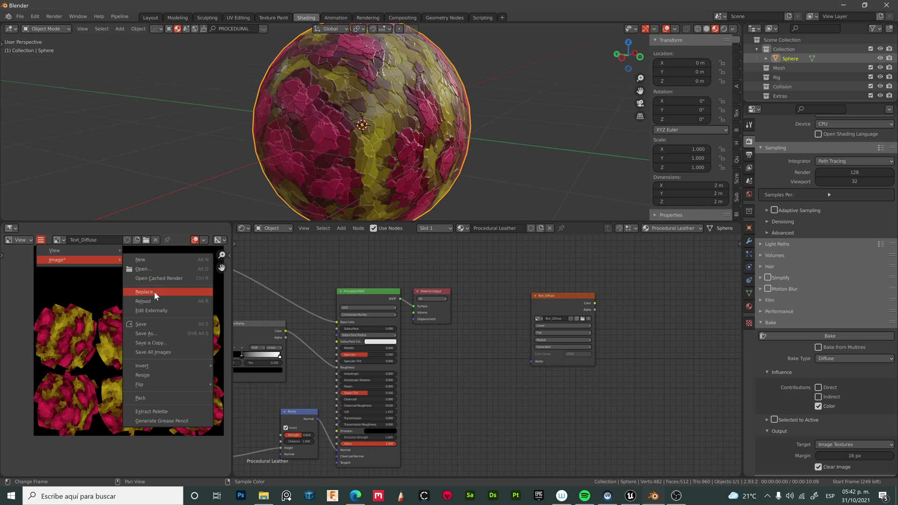
pyautogui.click(160, 334)
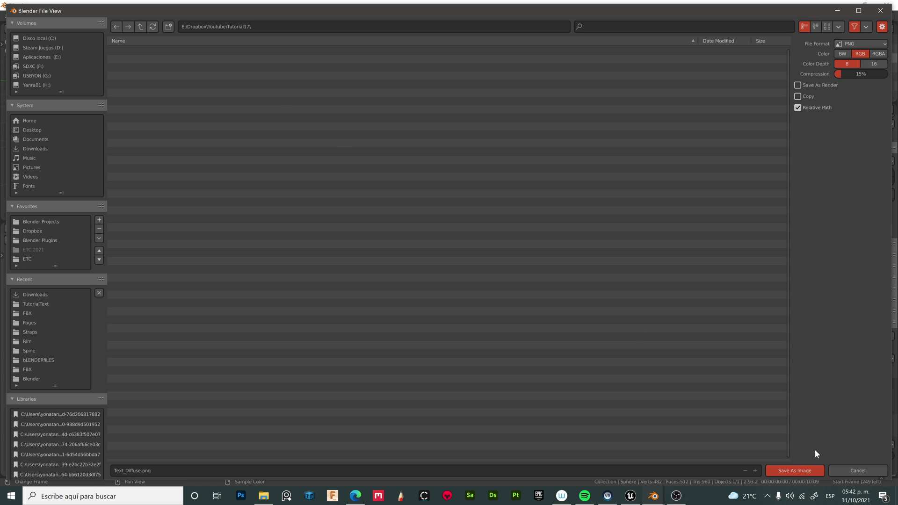
pyautogui.click(818, 470)
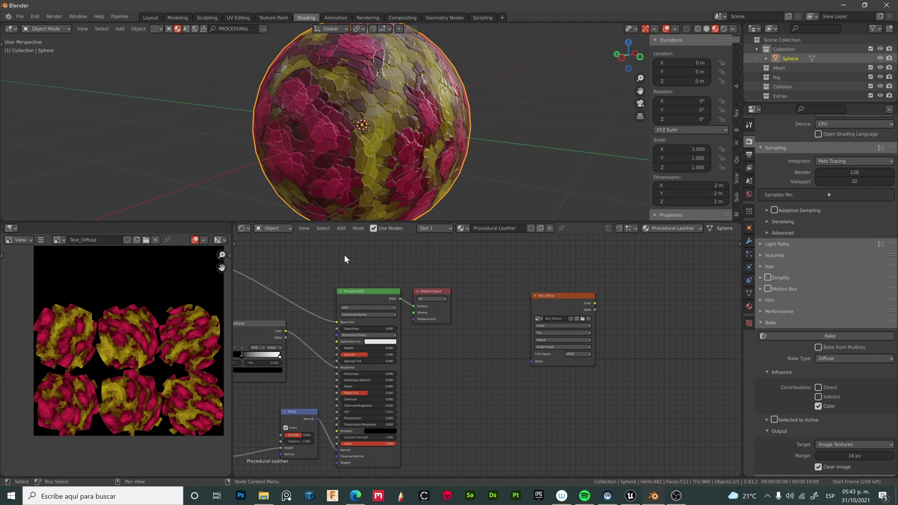
# - Replace the image in the texture node with a new 4096 px image named Text_Roughness and set its color space to Non-Color
pyautogui.click(589, 318)
pyautogui.click(559, 319)
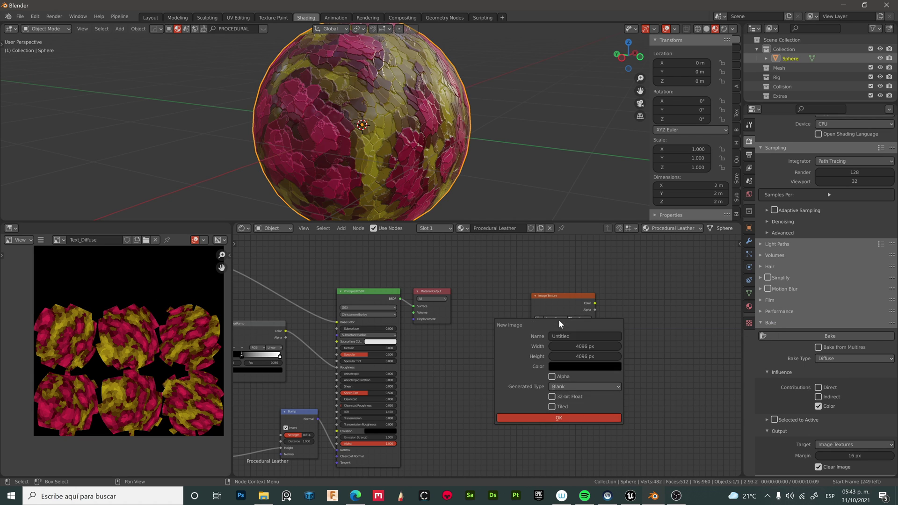
pyautogui.click(577, 335)
pyautogui.press('capslock')
pyautogui.write('R')
pyautogui.press('capslock')
pyautogui.write('ough')
pyautogui.hotkey('ctrl', 'a')
pyautogui.write('Text_Roughness')
pyautogui.press('Return')
pyautogui.click(563, 418)
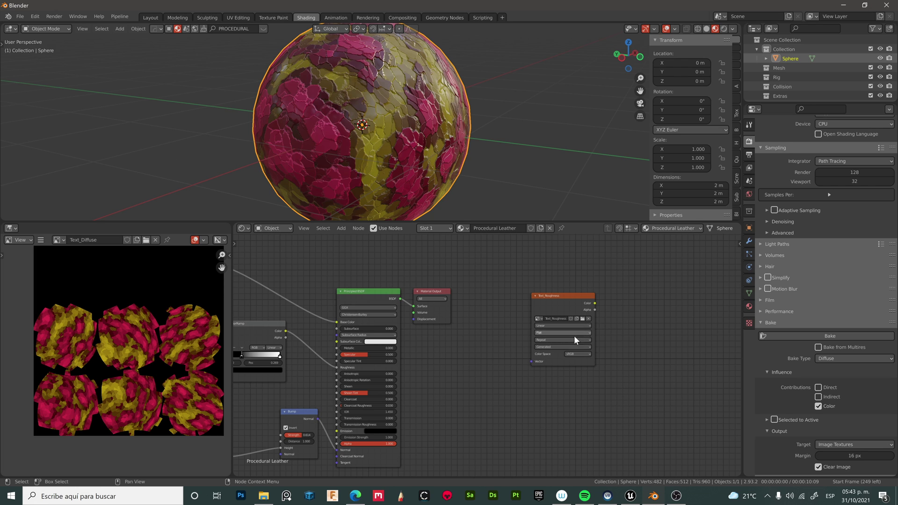
pyautogui.click(579, 353)
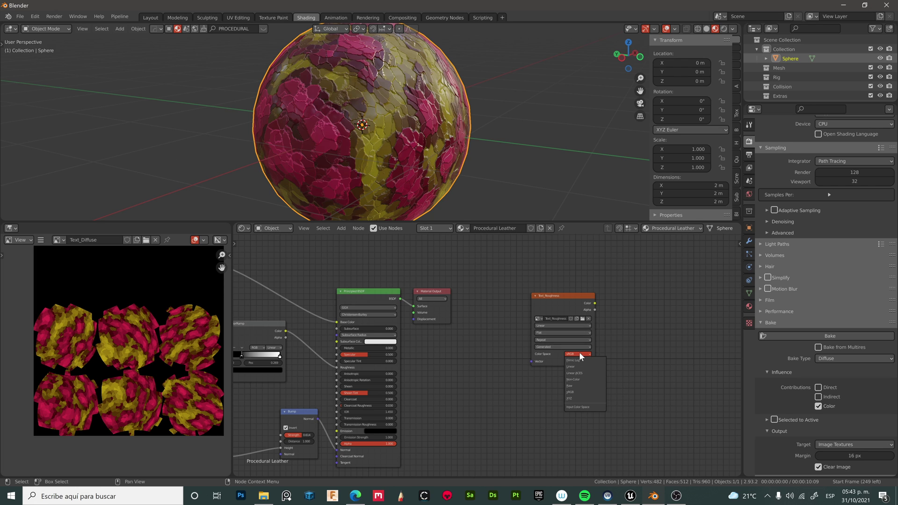
pyautogui.click(572, 379)
# - Set the bake type to Roughness and bake it into the Text_Roughness image
pyautogui.click(852, 357)
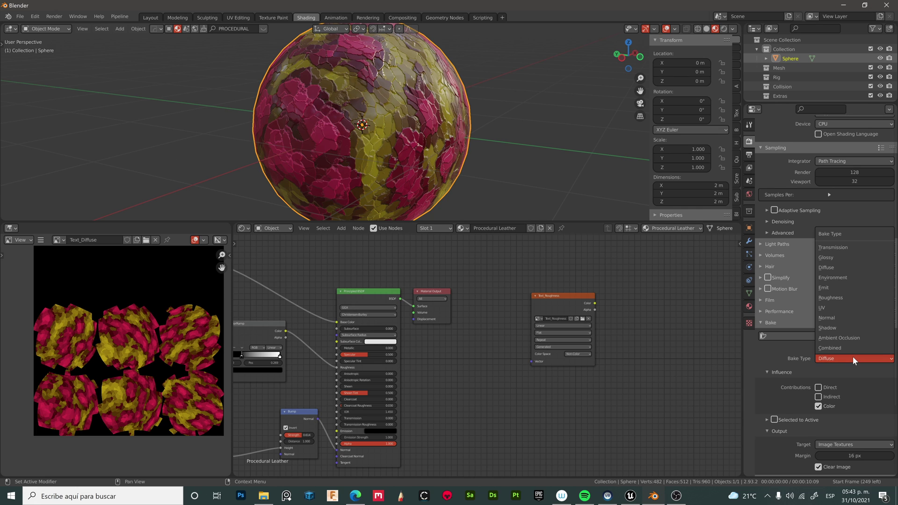
pyautogui.click(838, 298)
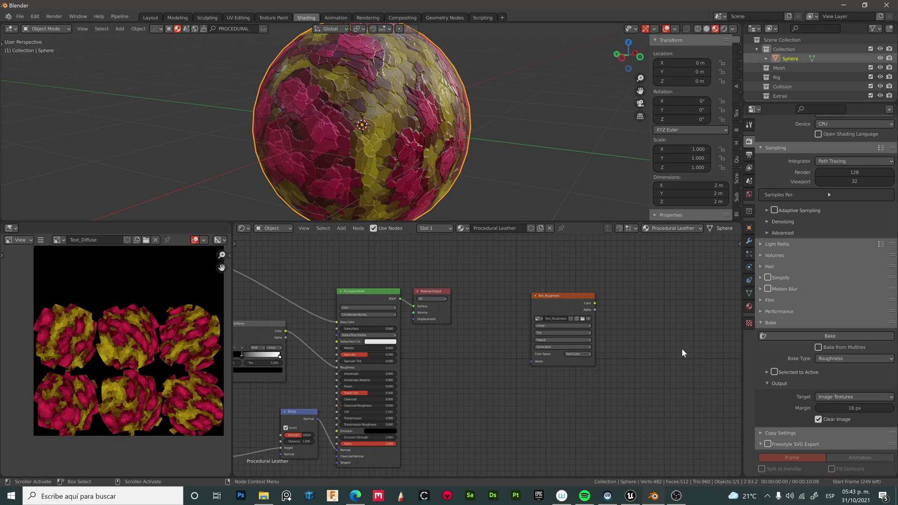
pyautogui.click(559, 298)
pyautogui.click(846, 335)
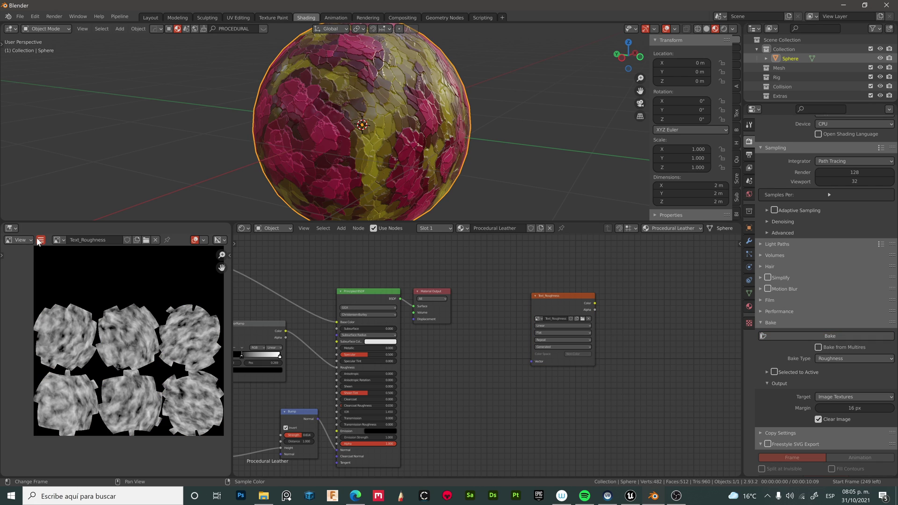
# - Save the baked roughness texture as Text_Roughness.png in the Tutorial17 folder
pyautogui.click(41, 239)
pyautogui.moveTo(52, 261)
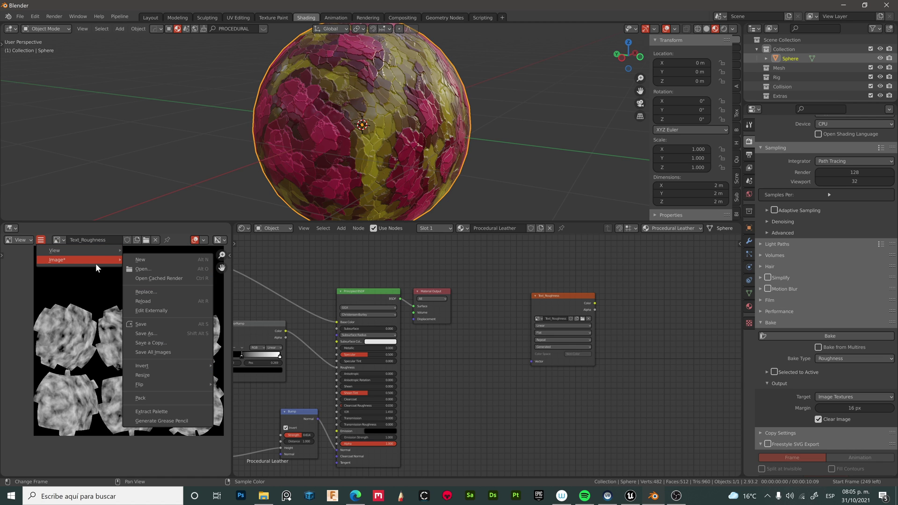
pyautogui.click(154, 335)
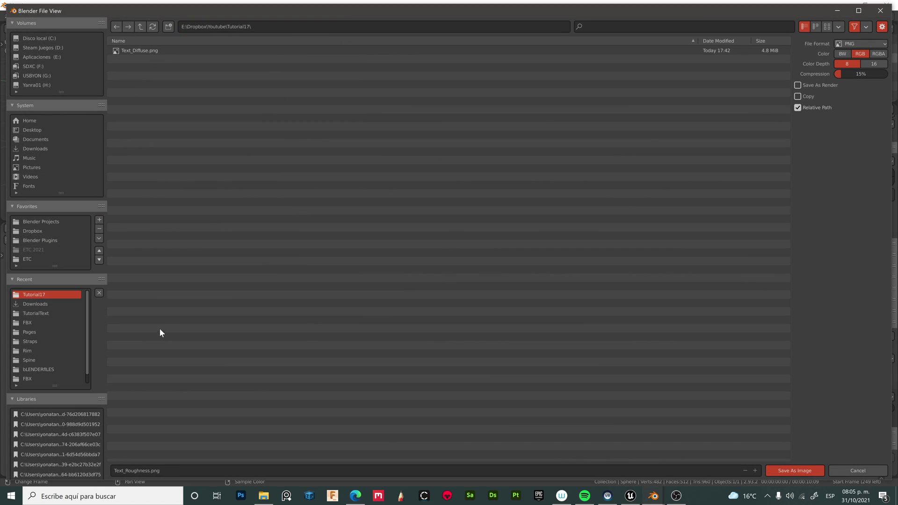
pyautogui.click(797, 471)
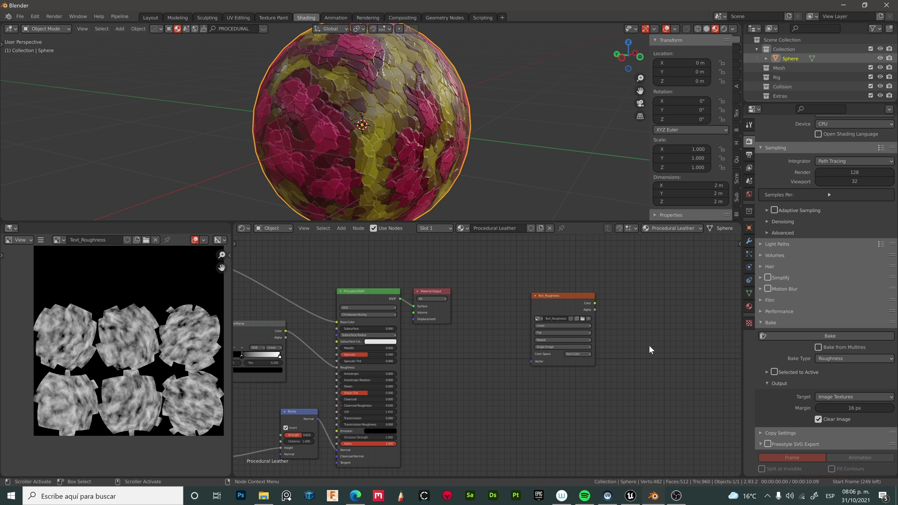
# - Replace the image in the texture node with a new 4096 px image named Text_Normal
pyautogui.click(588, 320)
pyautogui.click(560, 318)
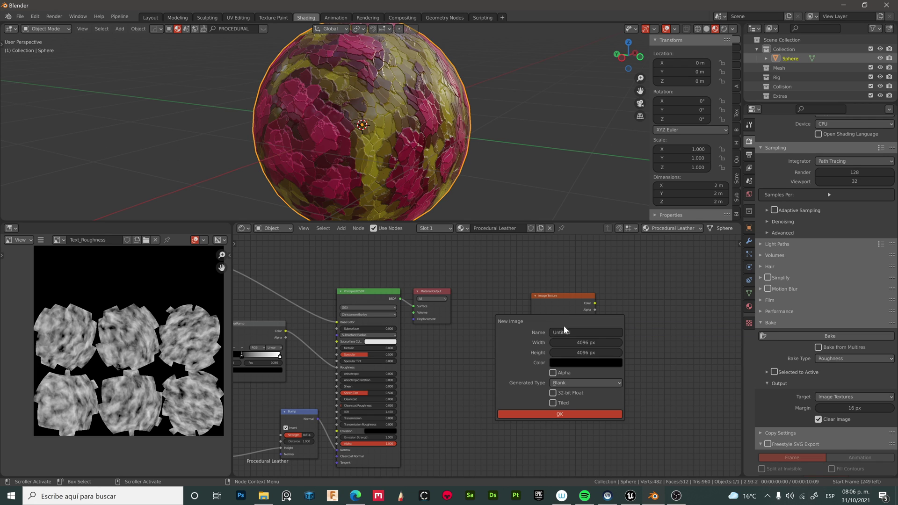
pyautogui.write('Text_Norma')
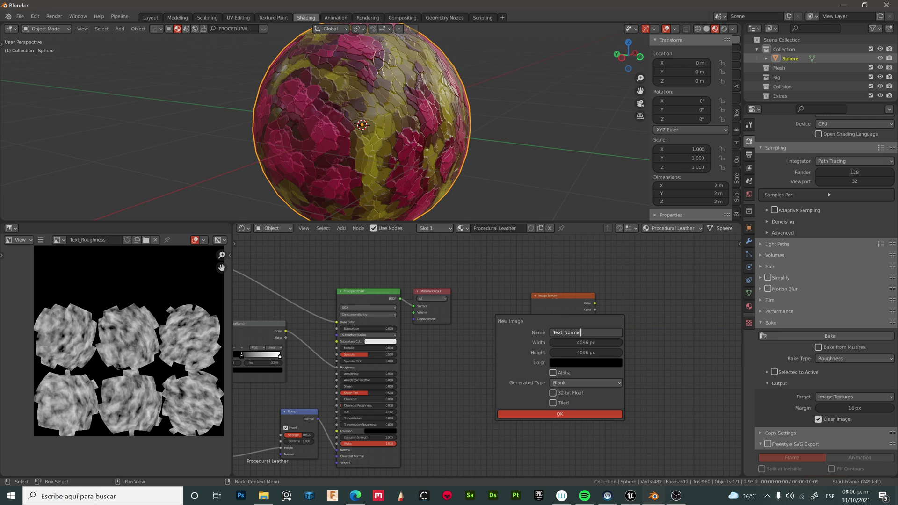
pyautogui.write('l')
pyautogui.click(588, 414)
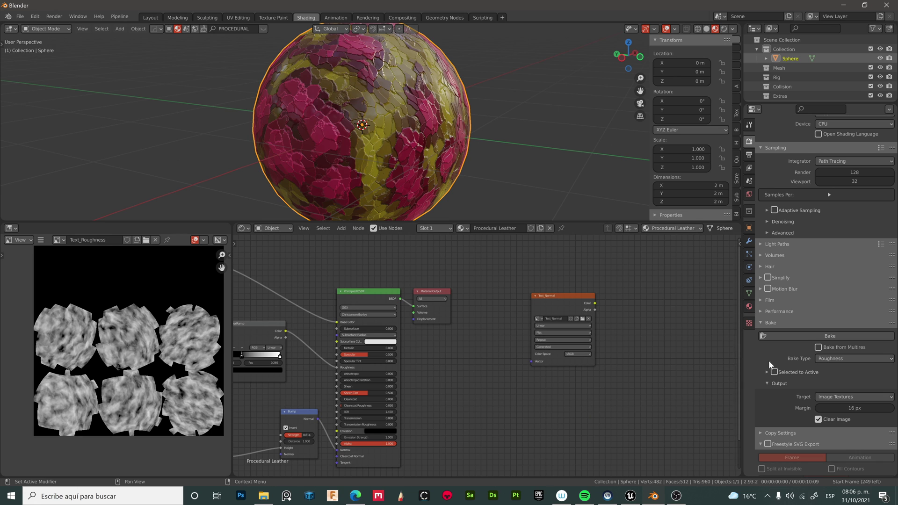
# - Bake the Normal type into the Text_Normal image with its color space set to Non-Color, and inspect the baked texture
pyautogui.click(842, 357)
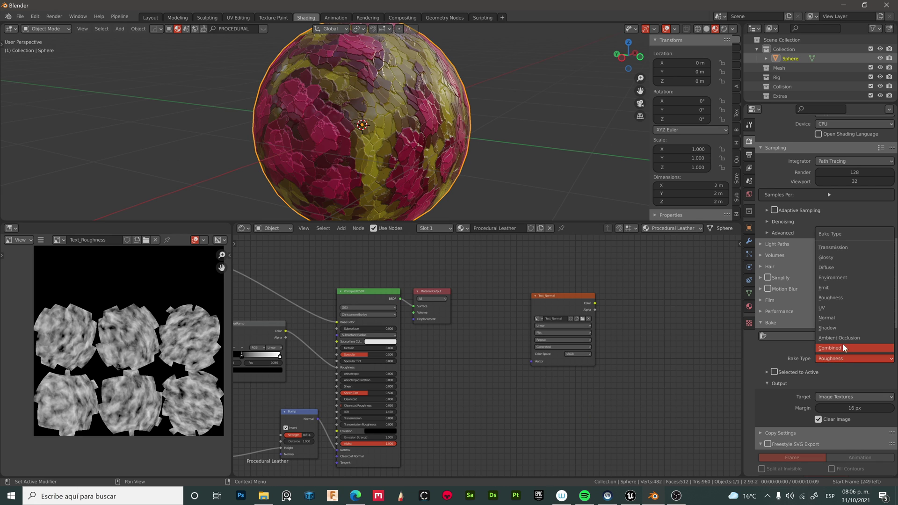
pyautogui.click(847, 318)
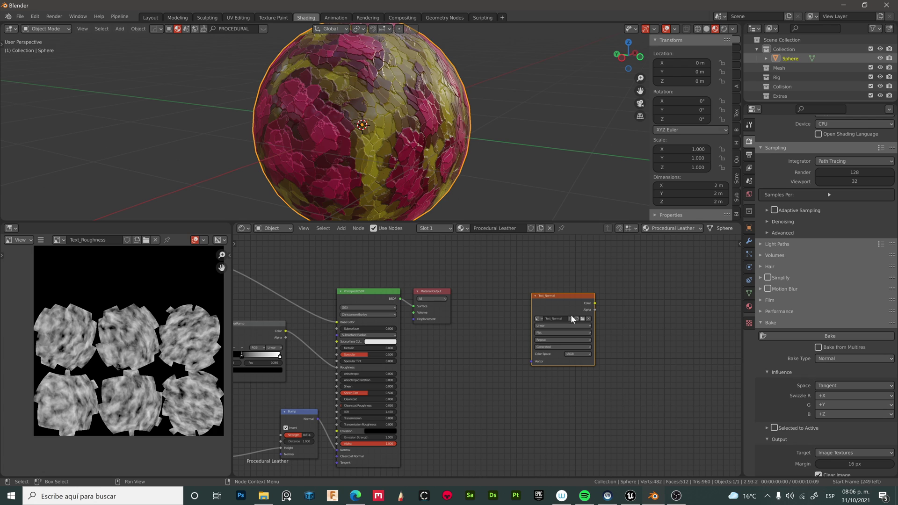
pyautogui.click(585, 353)
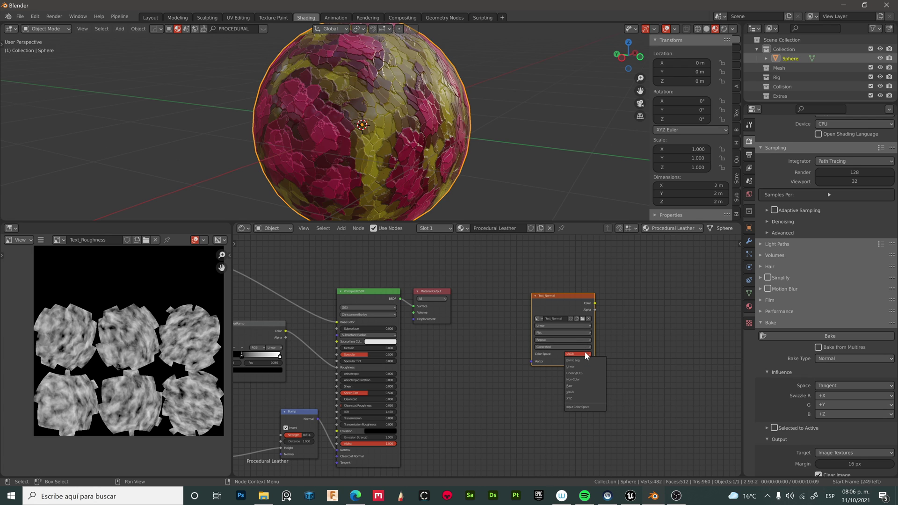
pyautogui.click(583, 379)
pyautogui.click(838, 336)
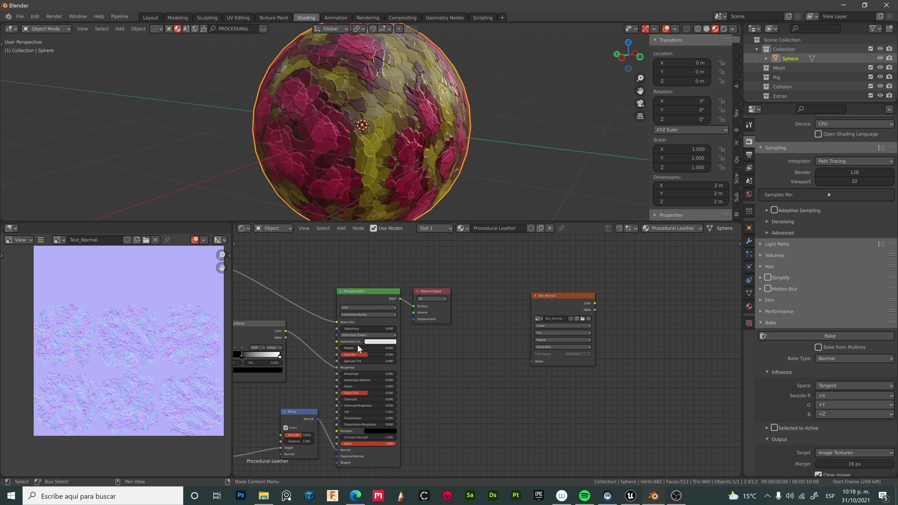
pyautogui.scroll(-2, 107, 318)
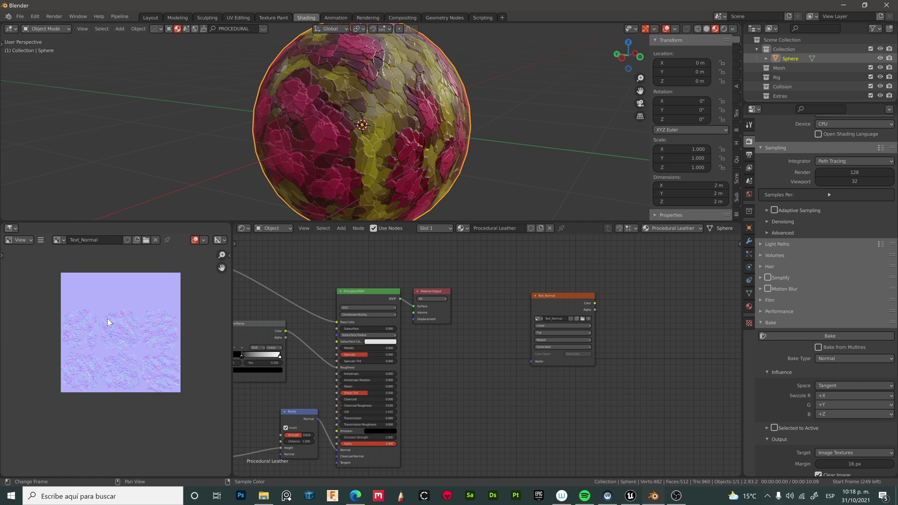
pyautogui.scroll(2, 108, 318)
pyautogui.scroll(-1, 531, 383)
# - Delete the unconnected Text_Normal image texture node from the node graph
pyautogui.scroll(-4, 530, 382)
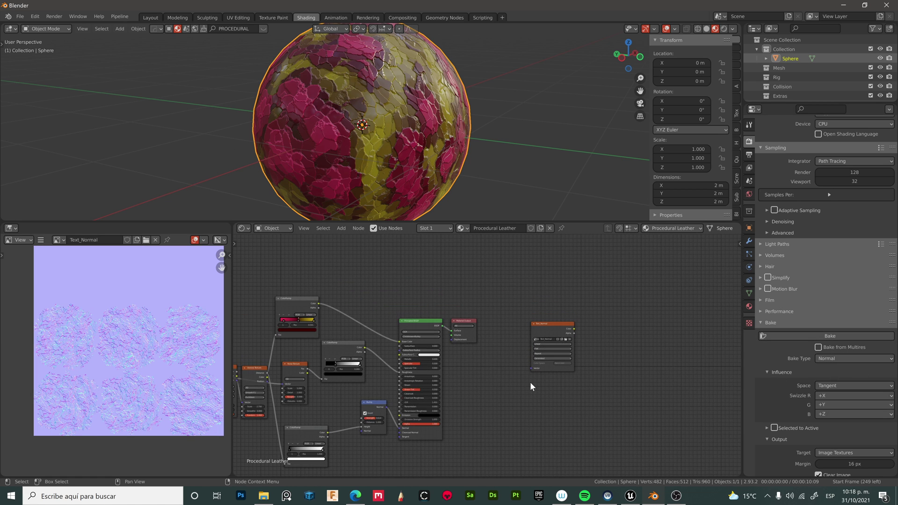
pyautogui.scroll(1, 445, 402)
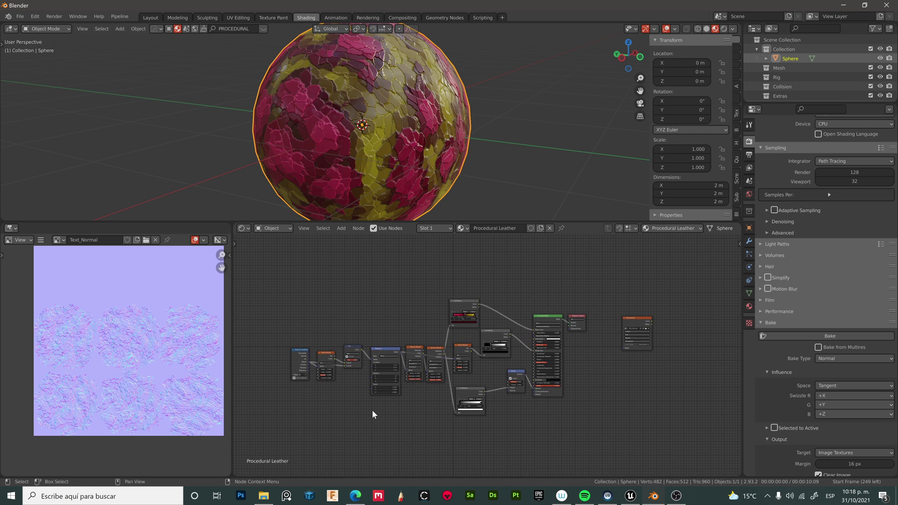
pyautogui.scroll(2, 372, 410)
pyautogui.click(700, 296)
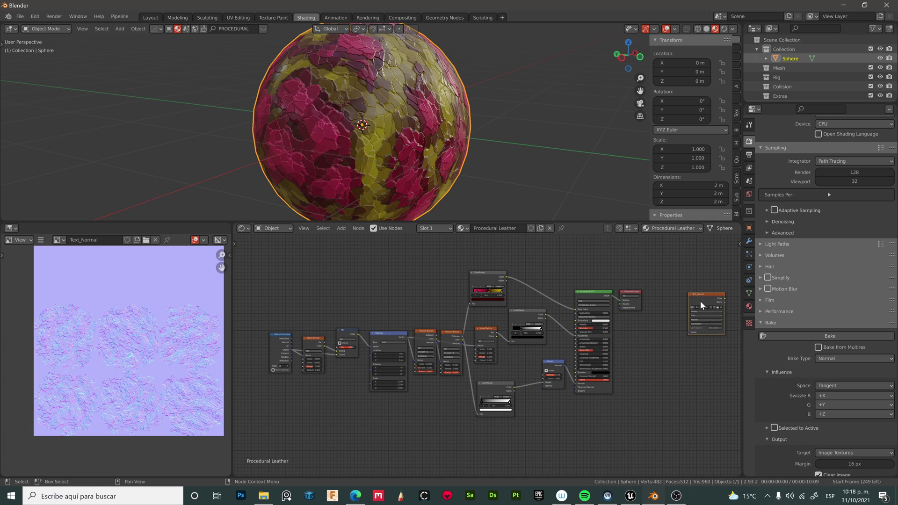
pyautogui.press('x')
# - Save the baked normal texture as Text_Normal.png in the Tutorial17 folder
pyautogui.click(41, 239)
pyautogui.moveTo(85, 260)
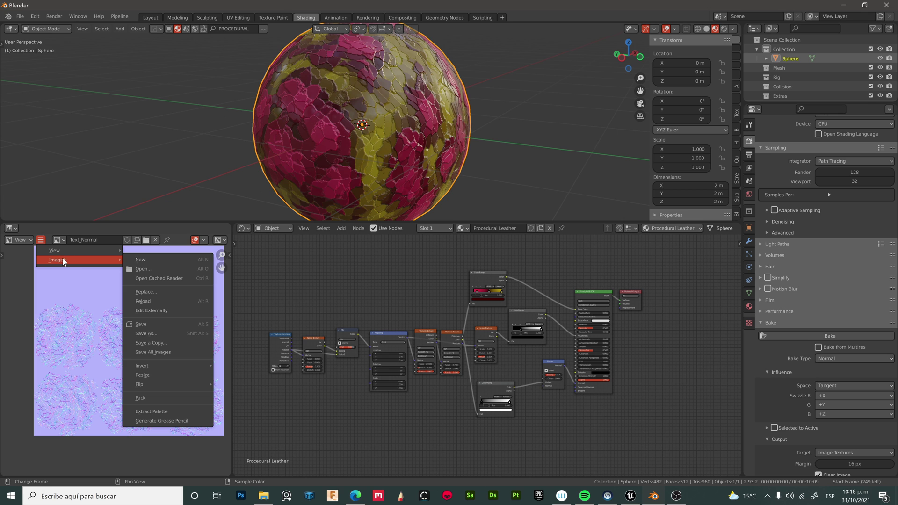
pyautogui.click(152, 332)
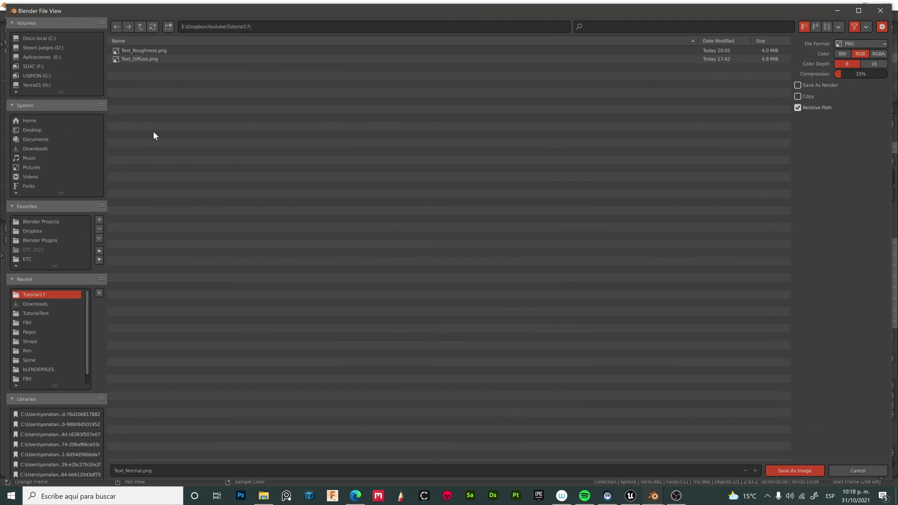
pyautogui.click(794, 471)
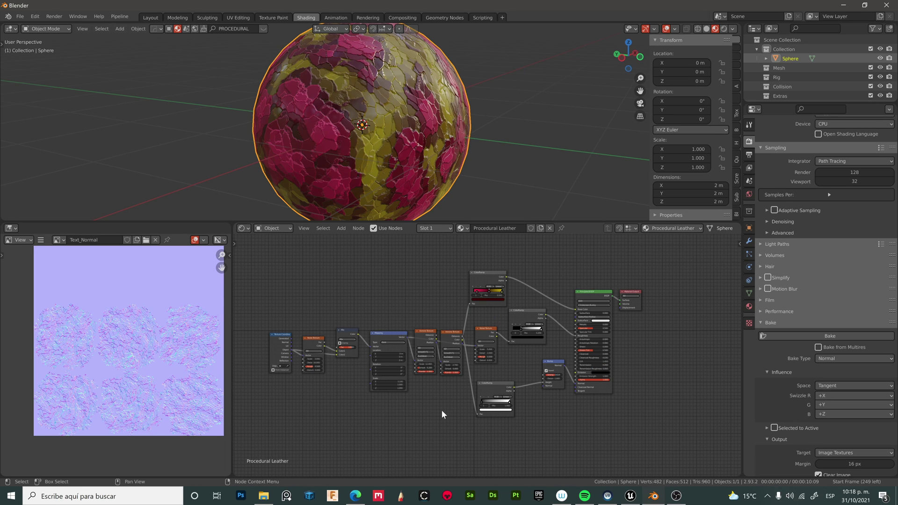
# - Delete all procedural nodes feeding the Principled BSDF and bring the three baked PNGs from the Tutorial17 folder into the node graph
pyautogui.moveTo(274, 279); pyautogui.dragTo(554, 429)
pyautogui.press('Delete')
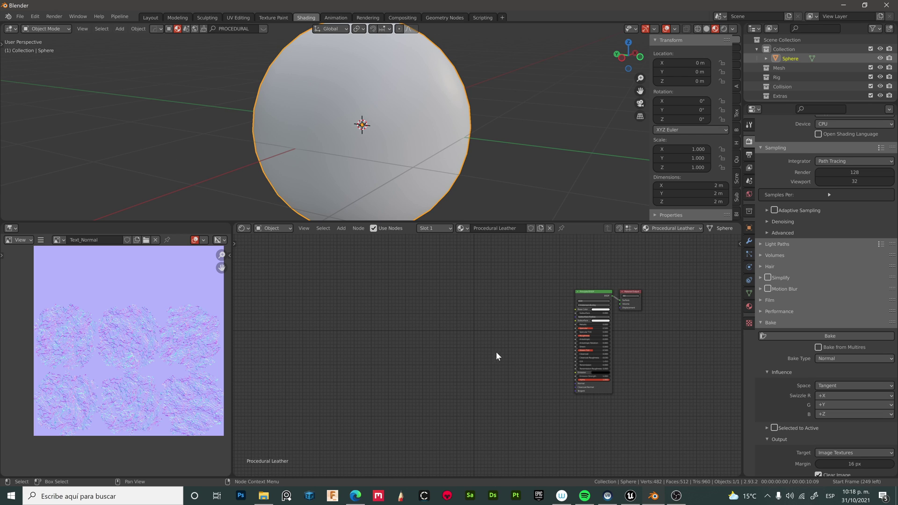
pyautogui.click(263, 496)
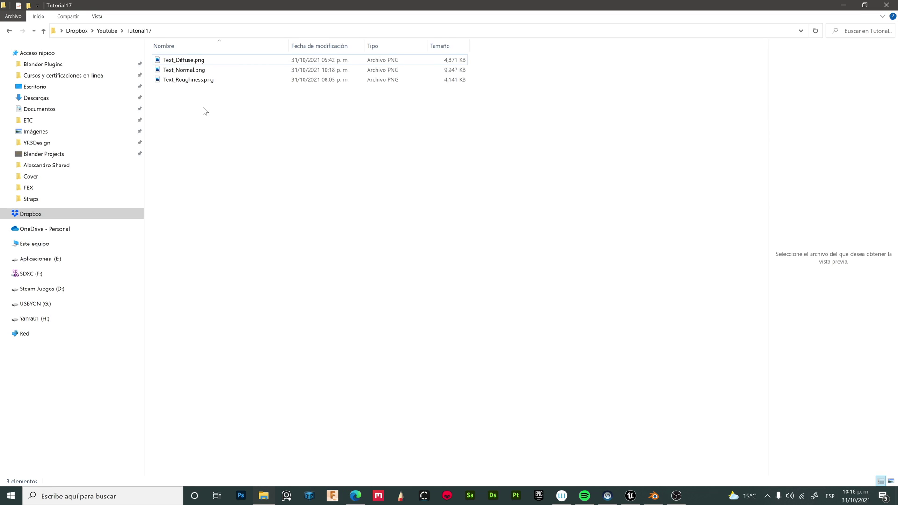
pyautogui.moveTo(203, 111); pyautogui.dragTo(650, 279)
# - Connect the Text_Diffuse color to Base Color and the Text_Roughness color to Roughness, arranging both image nodes beside the Principled BSDF
pyautogui.moveTo(494, 285); pyautogui.dragTo(553, 258)
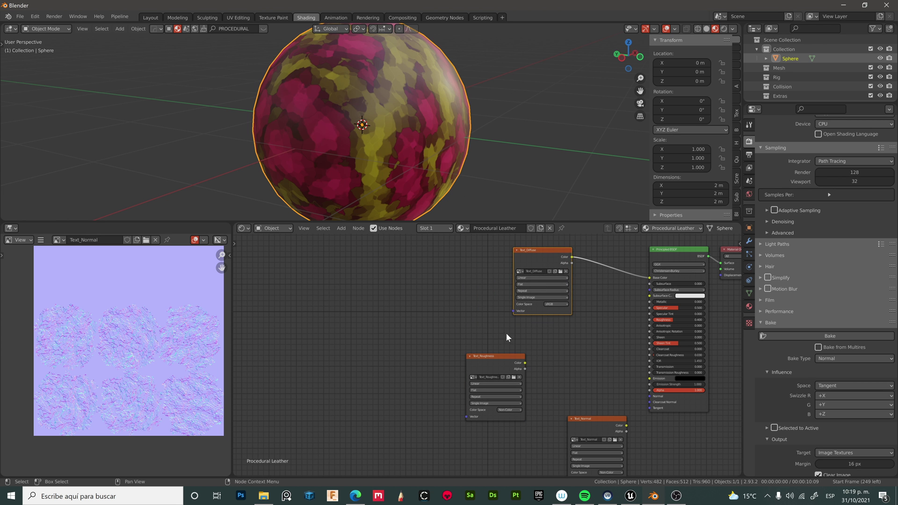
pyautogui.moveTo(506, 358); pyautogui.dragTo(650, 320)
pyautogui.moveTo(545, 343); pyautogui.dragTo(497, 327)
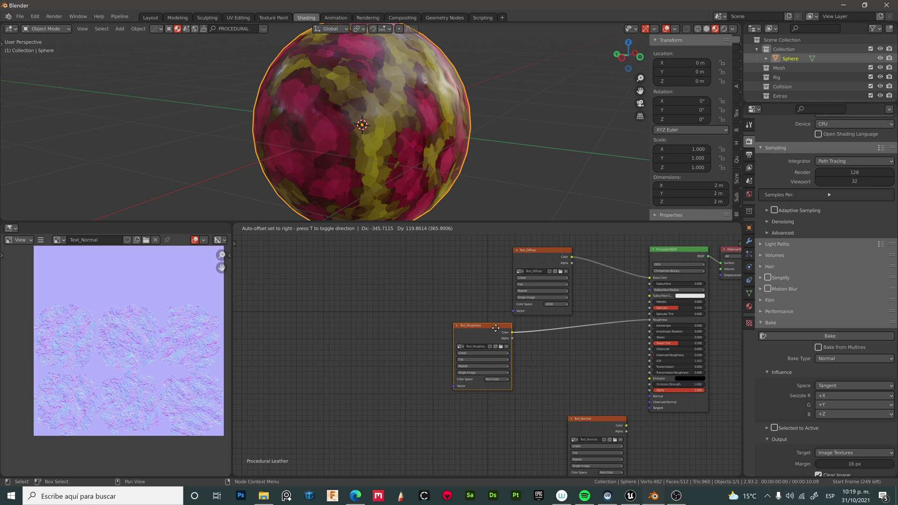
# - Route the Text_Normal color through a new Normal Map node into the Principled BSDF's Normal input, arranging both nodes beside it
pyautogui.moveTo(583, 419); pyautogui.dragTo(494, 410)
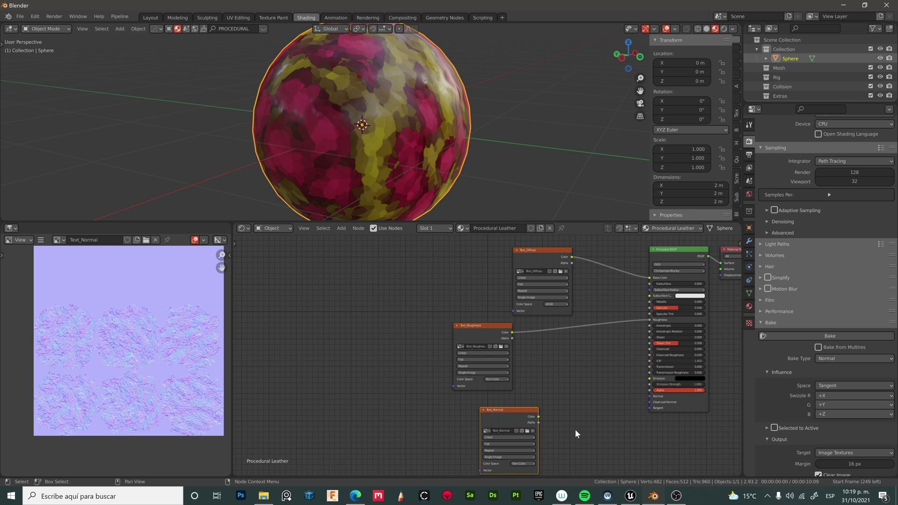
pyautogui.click(576, 431)
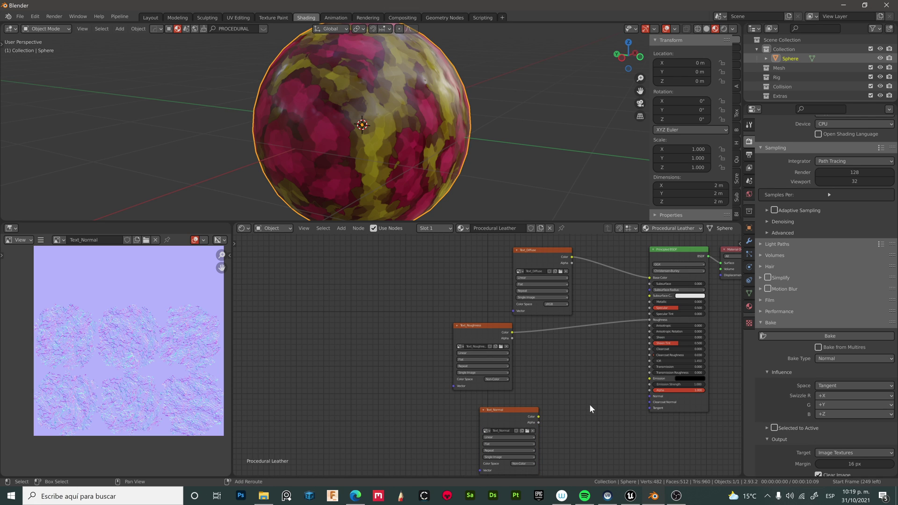
pyautogui.hotkey('shift', 'a')
pyautogui.moveTo(577, 424)
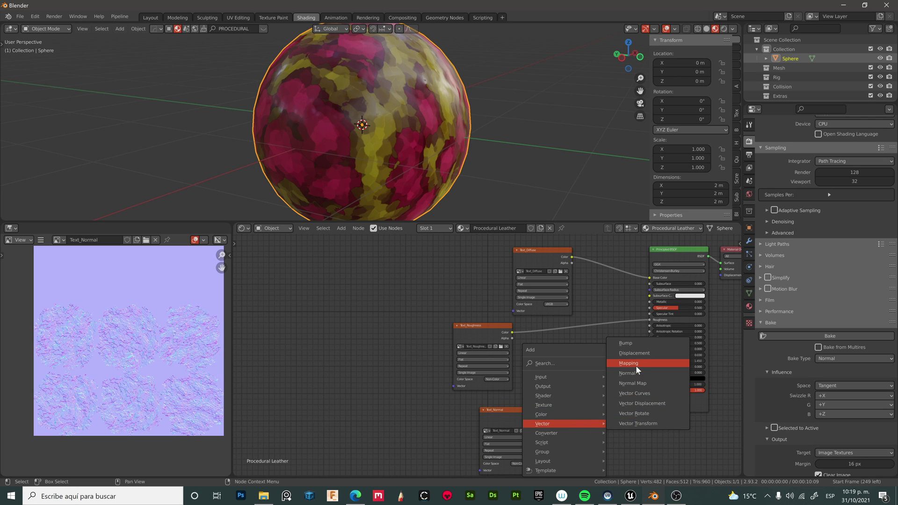
pyautogui.click(640, 383)
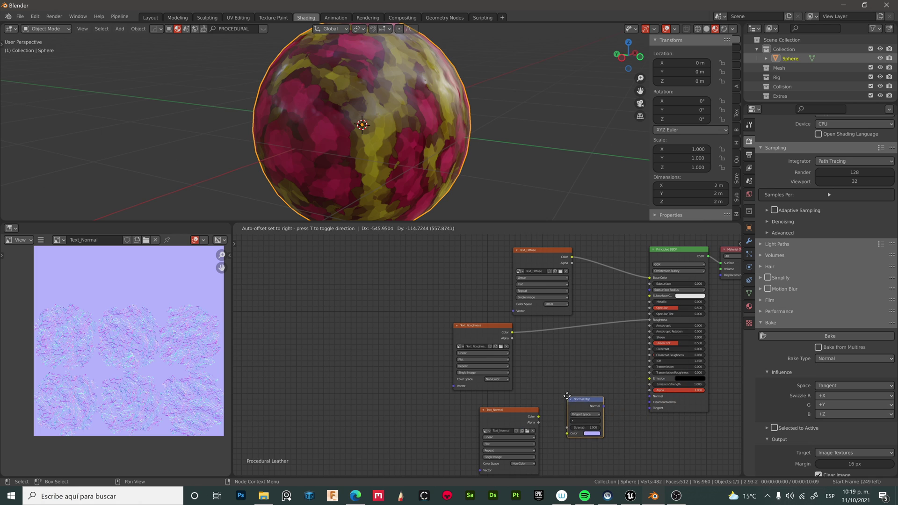
pyautogui.click(567, 396)
pyautogui.moveTo(538, 416); pyautogui.dragTo(569, 431)
pyautogui.moveTo(604, 404); pyautogui.dragTo(650, 396)
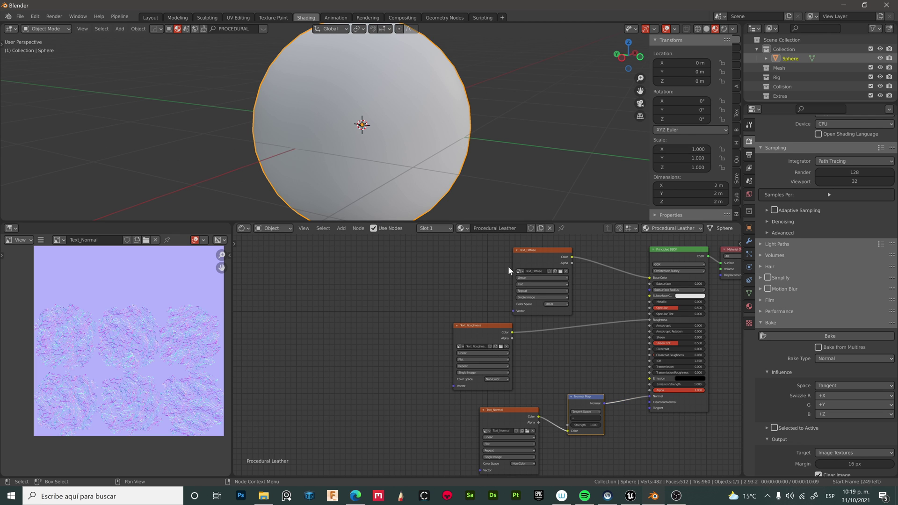
# - Deselect everything, enlarge the 3D viewport and examine the sphere's baked leather material from several angles
pyautogui.scroll(-1, 380, 136)
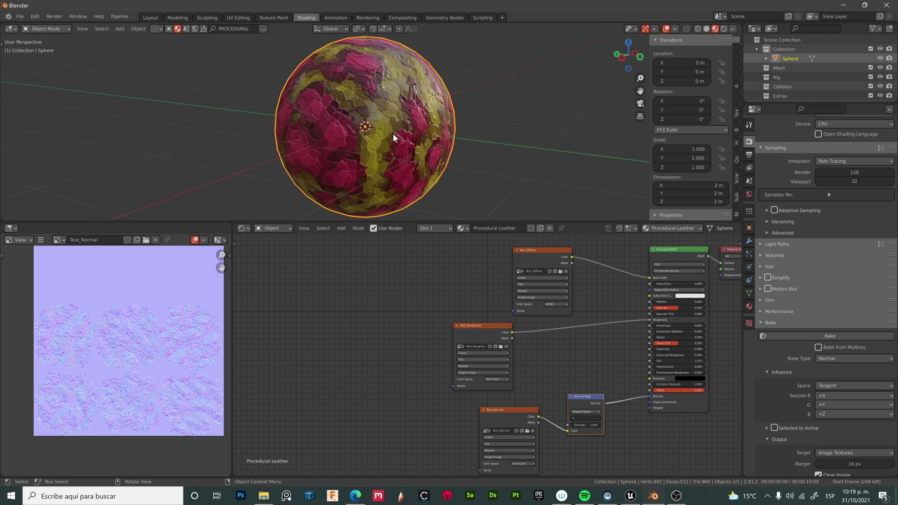
pyautogui.moveTo(393, 133); pyautogui.dragTo(409, 123, button='middle')
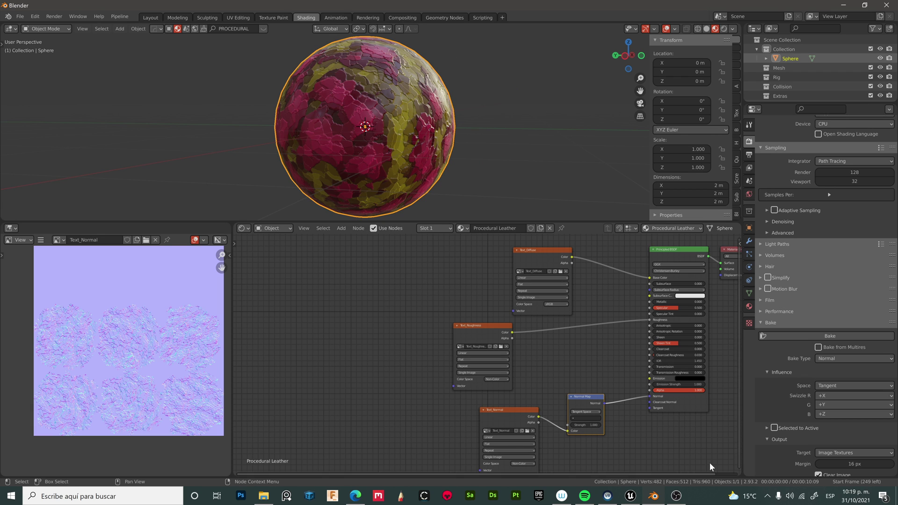
pyautogui.hotkey('alt', 'a')
pyautogui.scroll(-3, 417, 146)
pyautogui.scroll(2, 411, 144)
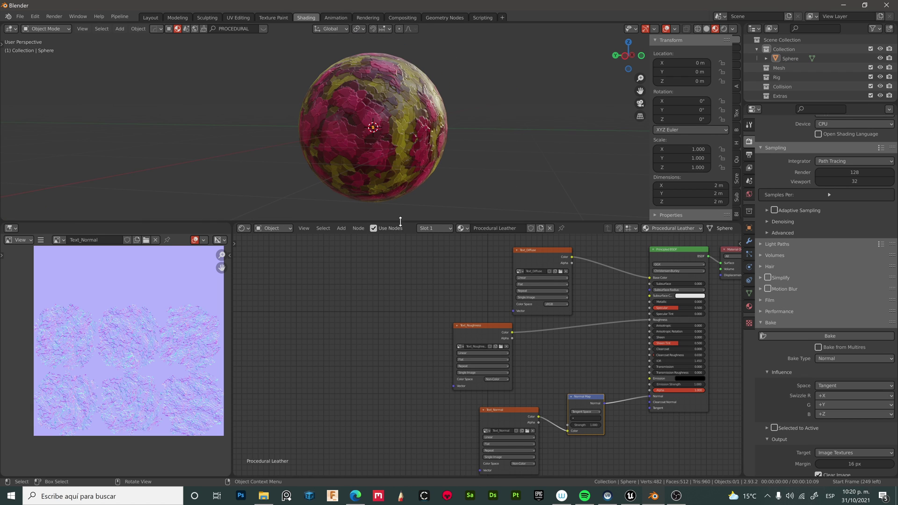
pyautogui.moveTo(400, 221); pyautogui.dragTo(402, 288)
pyautogui.moveTo(402, 293); pyautogui.dragTo(367, 209, button='middle')
pyautogui.scroll(2, 386, 216)
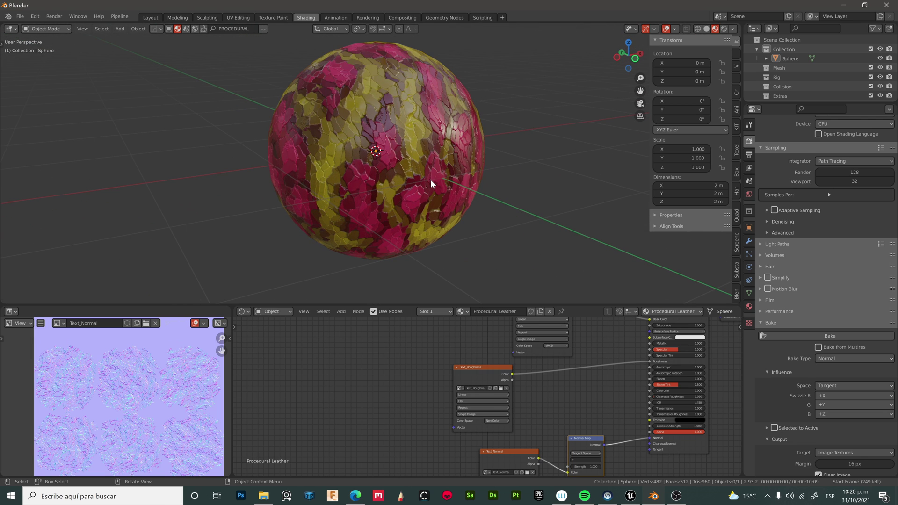
pyautogui.scroll(-1, 431, 181)
pyautogui.click(414, 235)
pyautogui.moveTo(457, 190); pyautogui.dragTo(466, 192, button='middle')
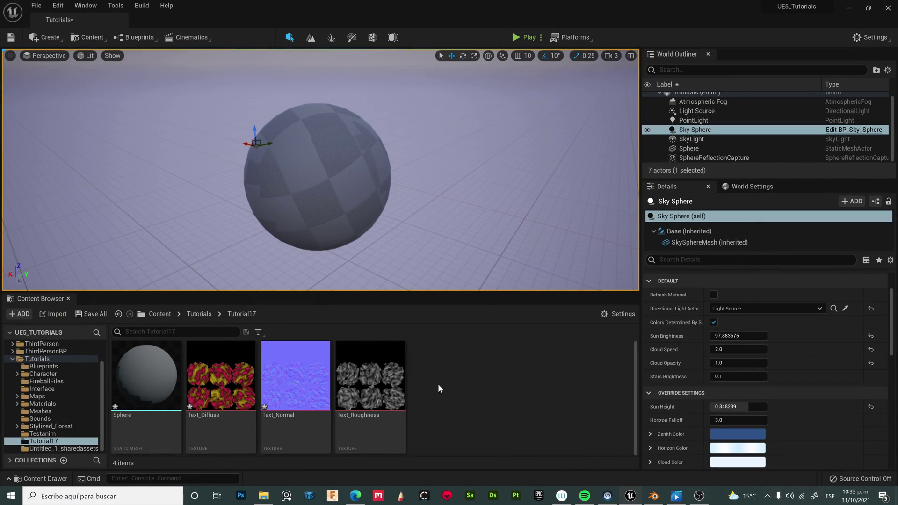
# - Switch to Unreal Engine and create a material named M1_Mat in the Tutorial17 content folder
pyautogui.moveTo(169, 387)
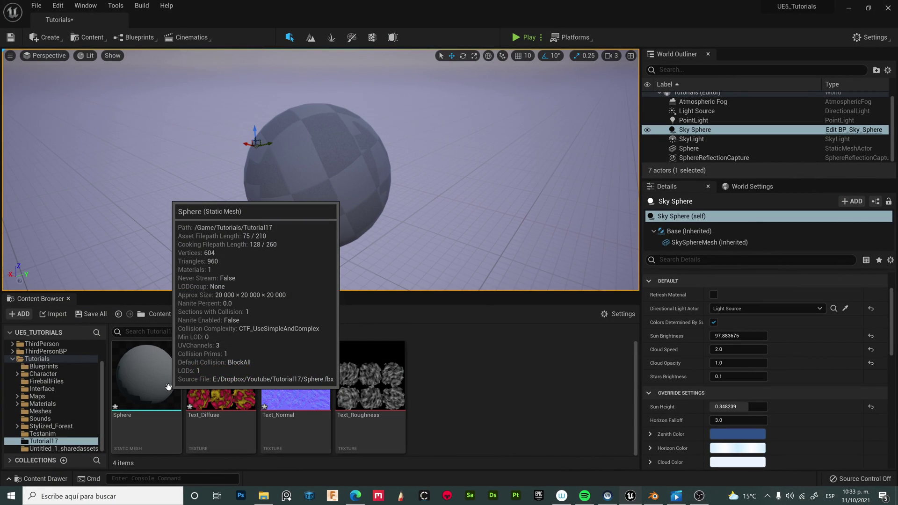
pyautogui.moveTo(408, 401)
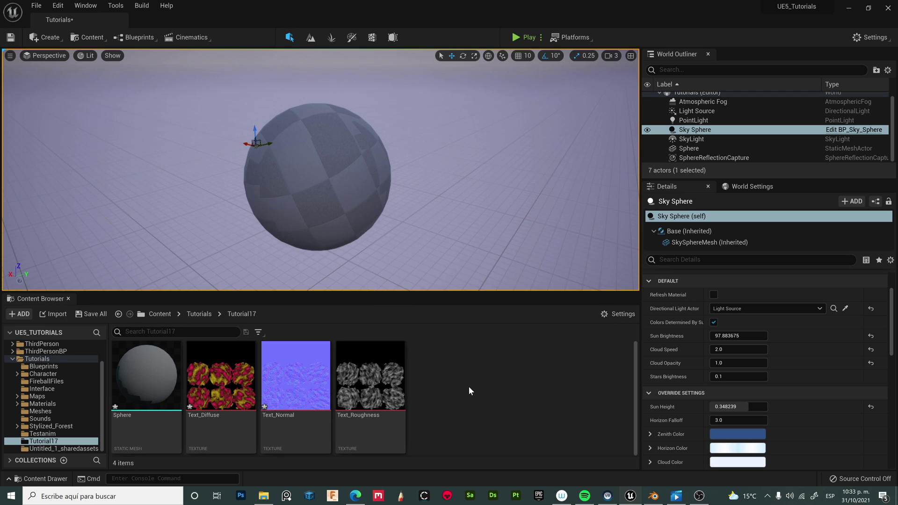
pyautogui.rightClick(455, 384)
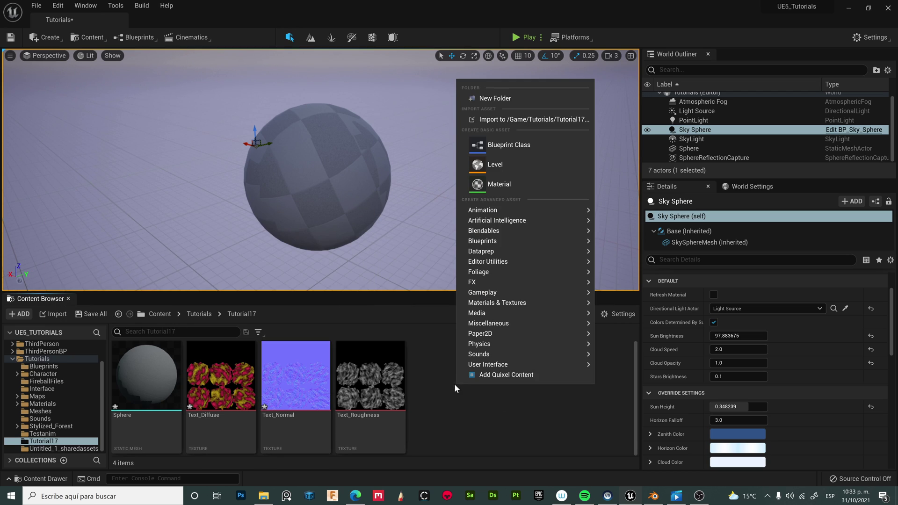
pyautogui.click(522, 189)
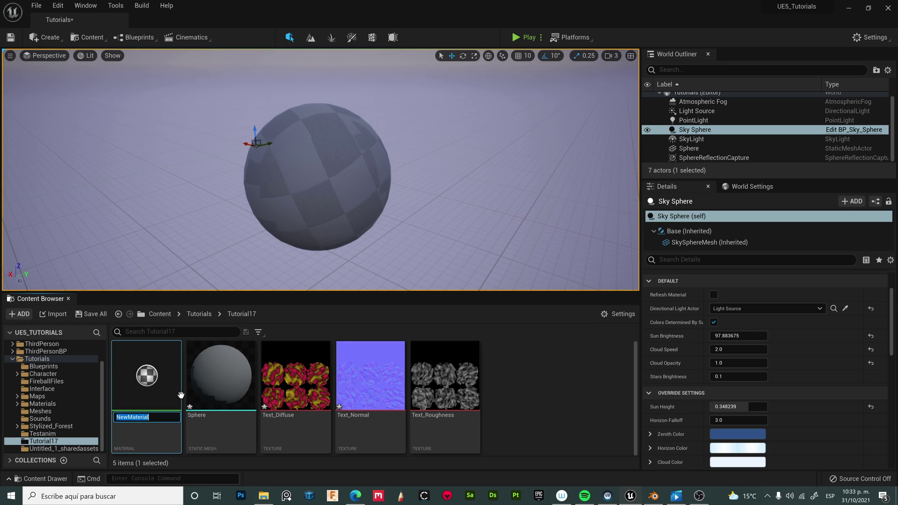
pyautogui.write('M1_Mat')
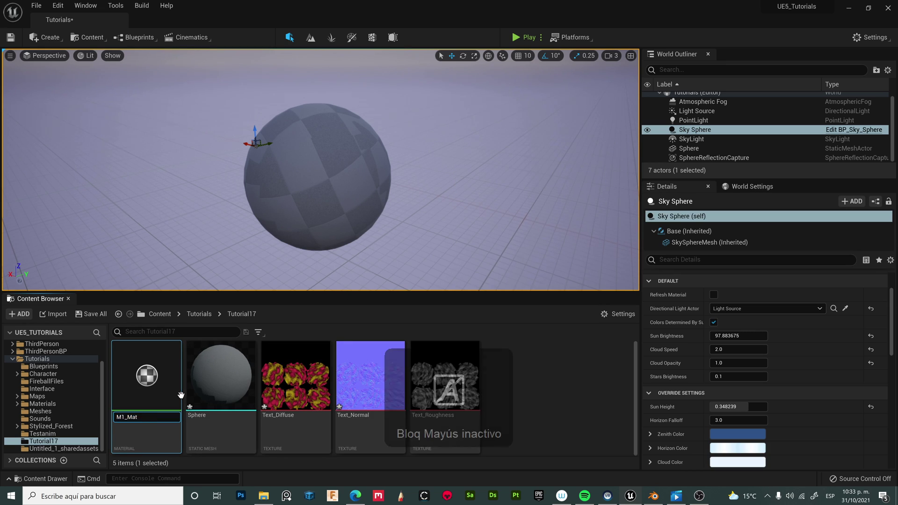
pyautogui.press('Return')
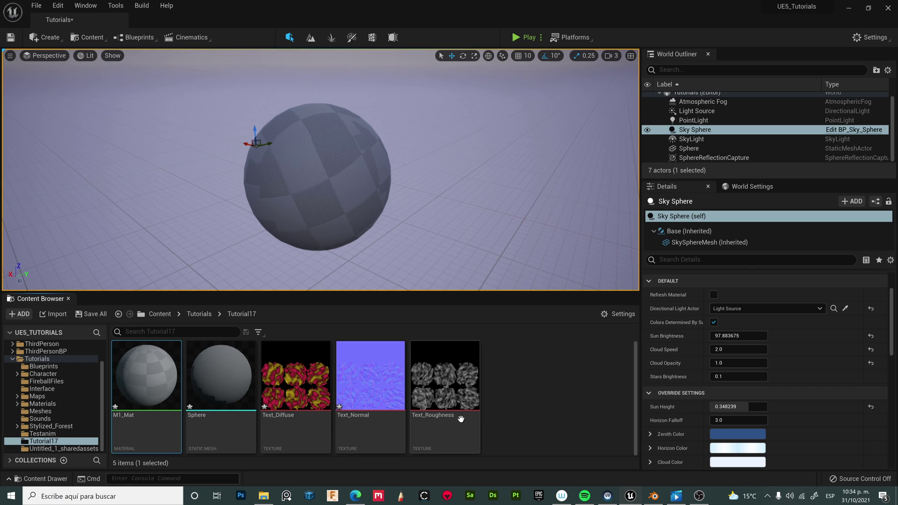
# - Check the compression and sRGB settings of the Text_Roughness and Text_Normal textures
pyautogui.doubleClick(454, 397)
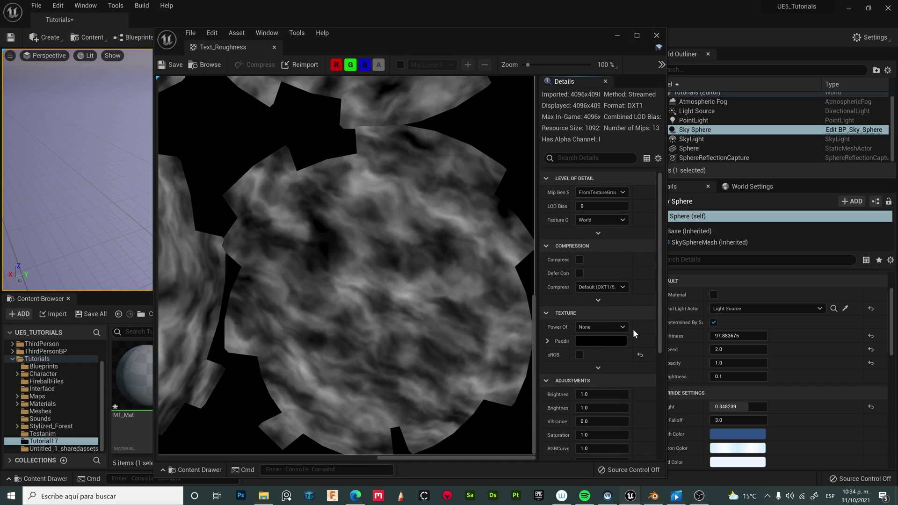
pyautogui.click(658, 36)
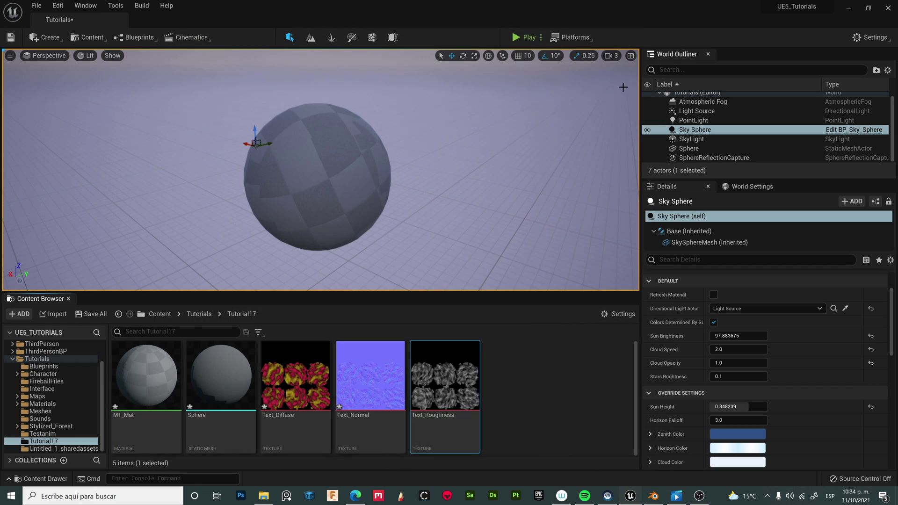
pyautogui.doubleClick(380, 388)
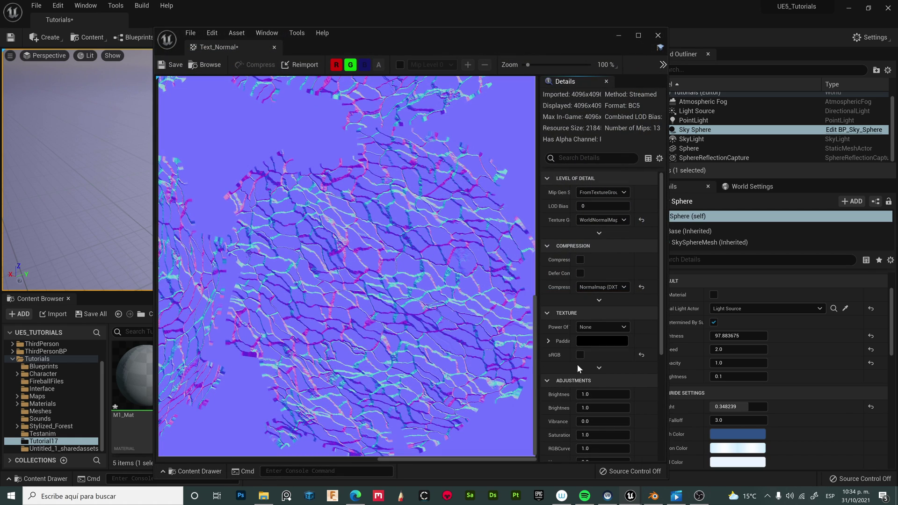
pyautogui.click(659, 35)
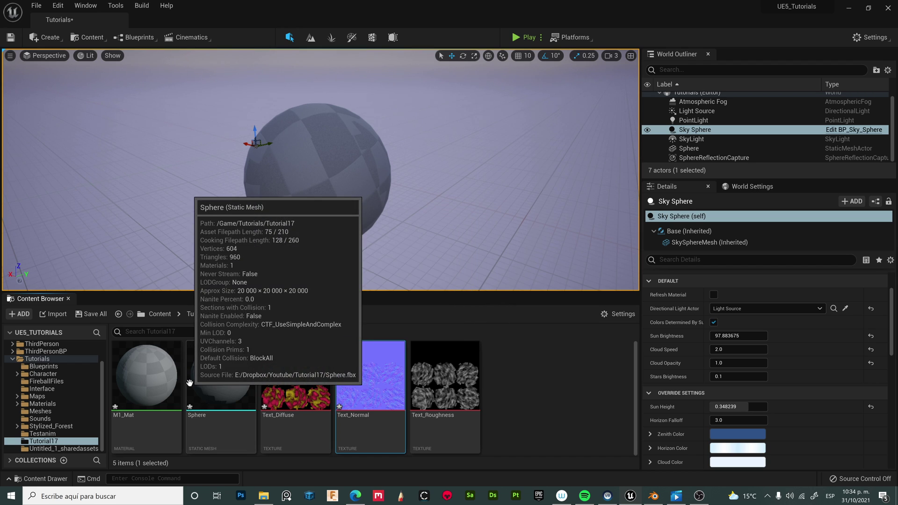
# - Open M1_Mat for editing and bring the Text_Diffuse, Text_Normal and Text_Roughness textures into its maximized material graph
pyautogui.click(155, 380)
pyautogui.doubleClick(154, 380)
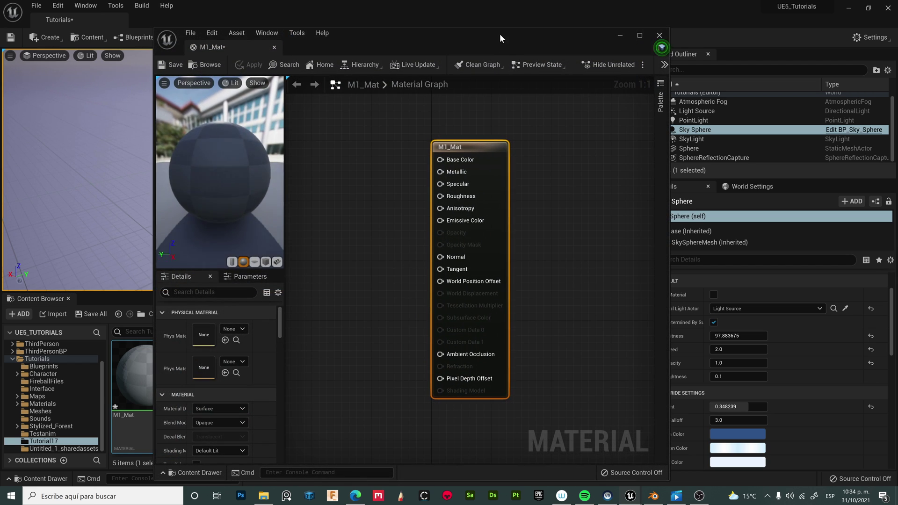
pyautogui.moveTo(499, 34); pyautogui.dragTo(767, 29)
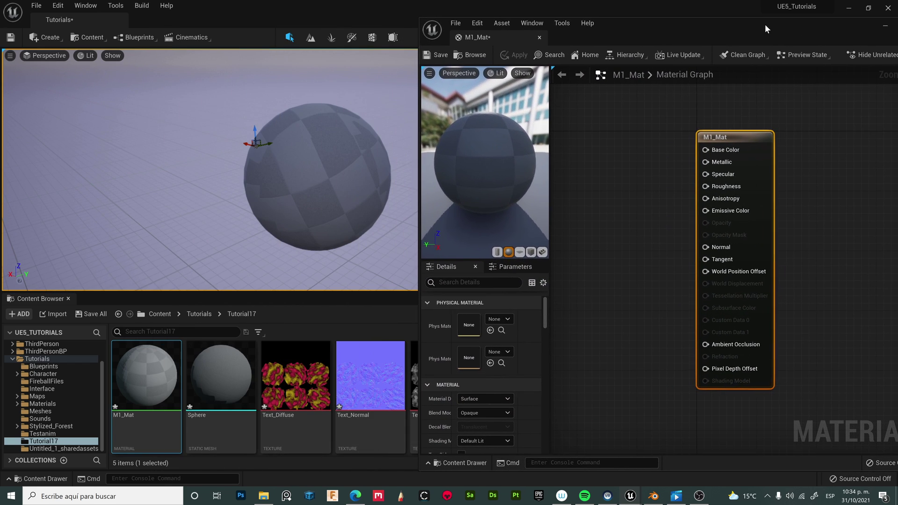
pyautogui.click(320, 387)
pyautogui.keyDown('shift'); pyautogui.click(414, 379); pyautogui.keyUp('shift')
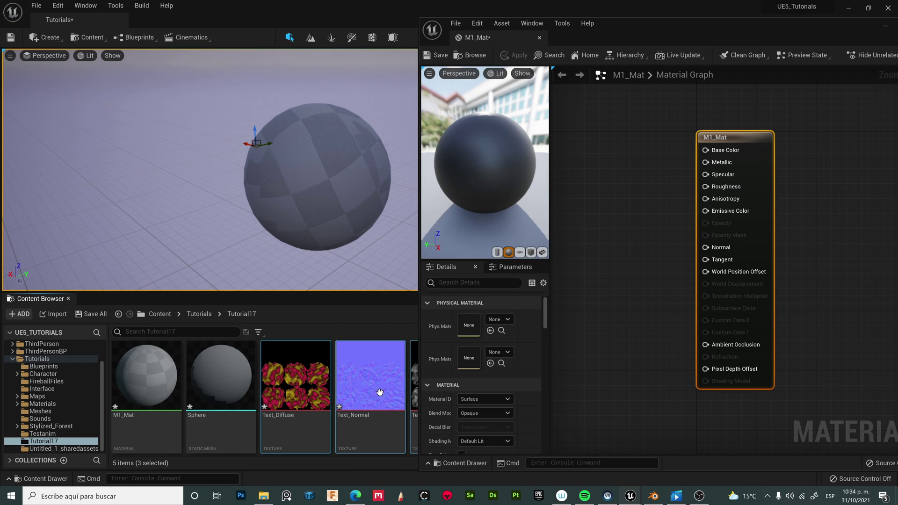
pyautogui.moveTo(415, 379); pyautogui.dragTo(566, 300)
pyautogui.doubleClick(702, 23)
# - Connect the RGB outputs of the diffuse, roughness and normal texture samples to M1_Mat's Base Color, Roughness and Normal
pyautogui.moveTo(379, 140); pyautogui.dragTo(521, 132)
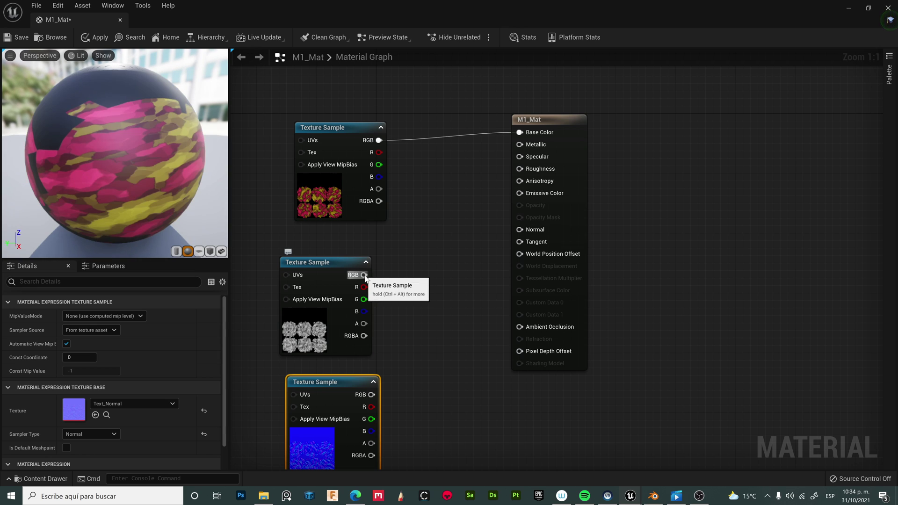
pyautogui.moveTo(368, 275); pyautogui.dragTo(518, 169)
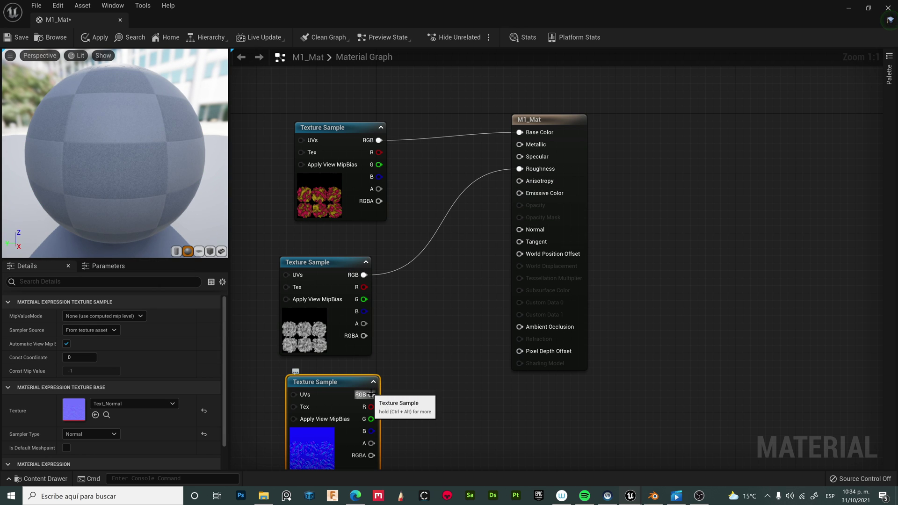
pyautogui.moveTo(388, 392); pyautogui.dragTo(519, 230)
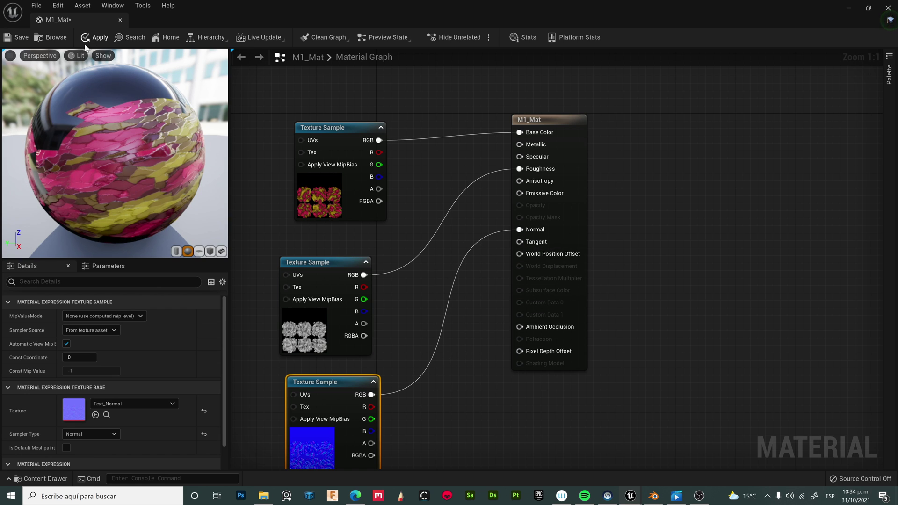
# - Save and close M1_Mat and apply it to the sphere in the level
pyautogui.click(21, 38)
pyautogui.click(888, 8)
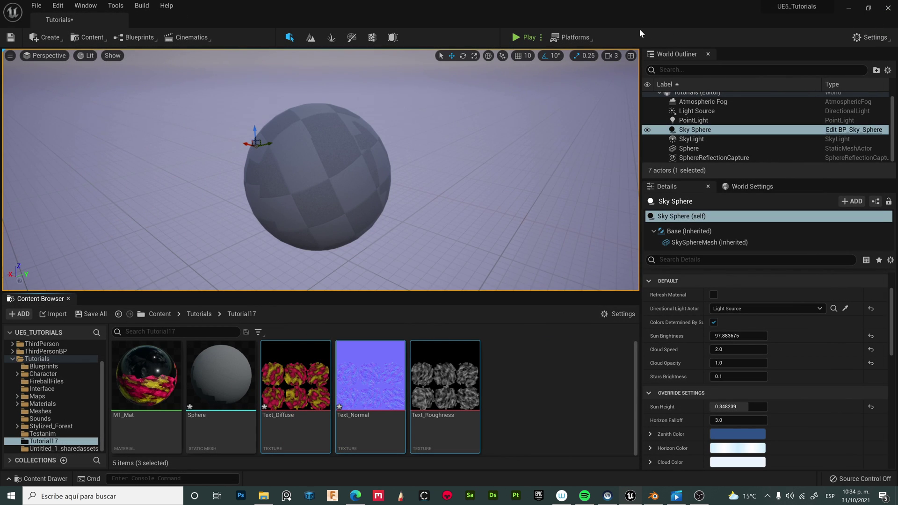
pyautogui.moveTo(146, 374); pyautogui.dragTo(315, 193)
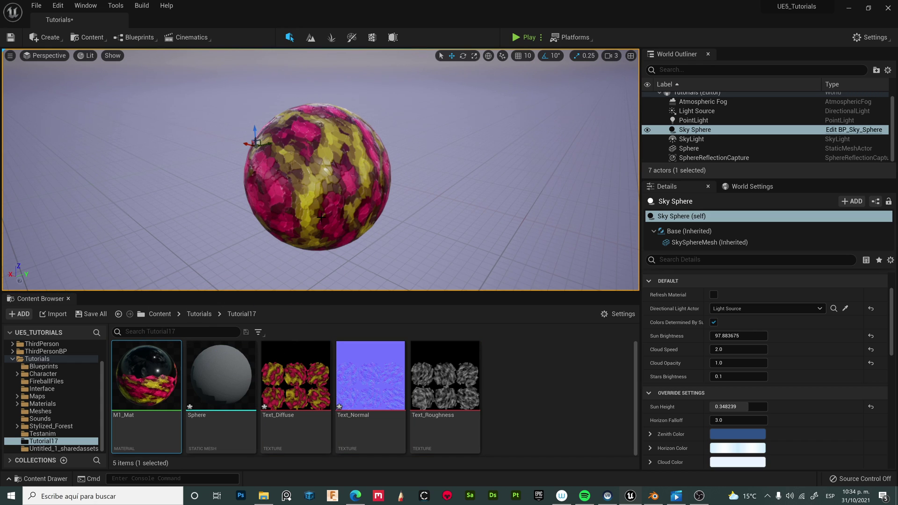
pyautogui.scroll(2, 321, 217)
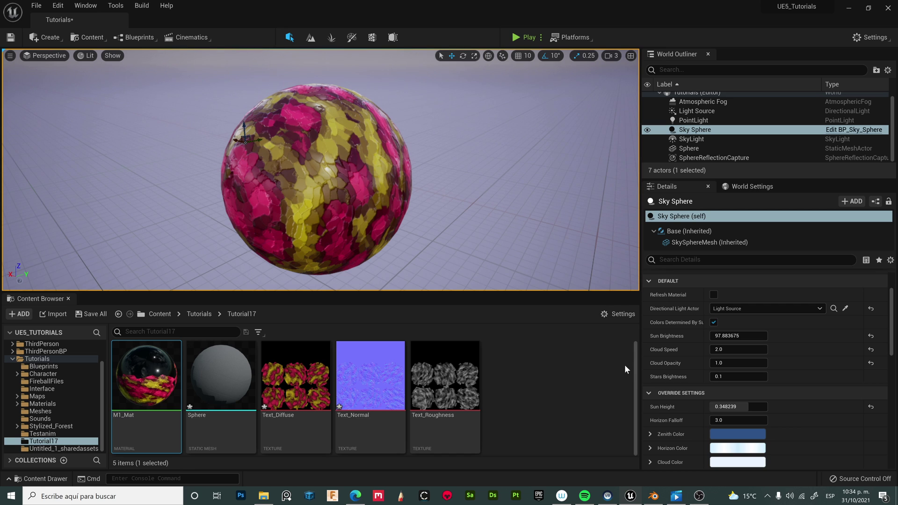